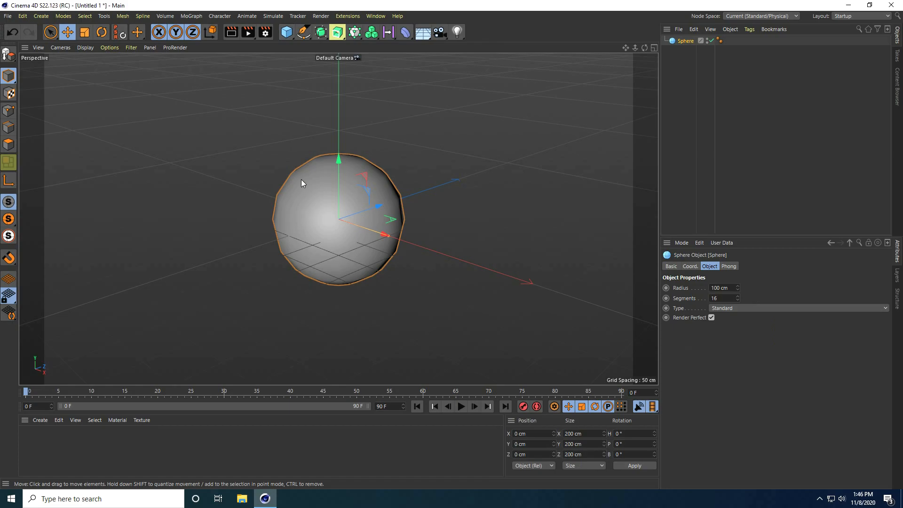
Set the sphere's radius to 5 cm.
{"action": "left_click_drag", "start_coordinate": [725, 286], "coordinate": [703, 292]}
{"action": "type", "text": "5"}
{"action": "key", "text": "Return"}
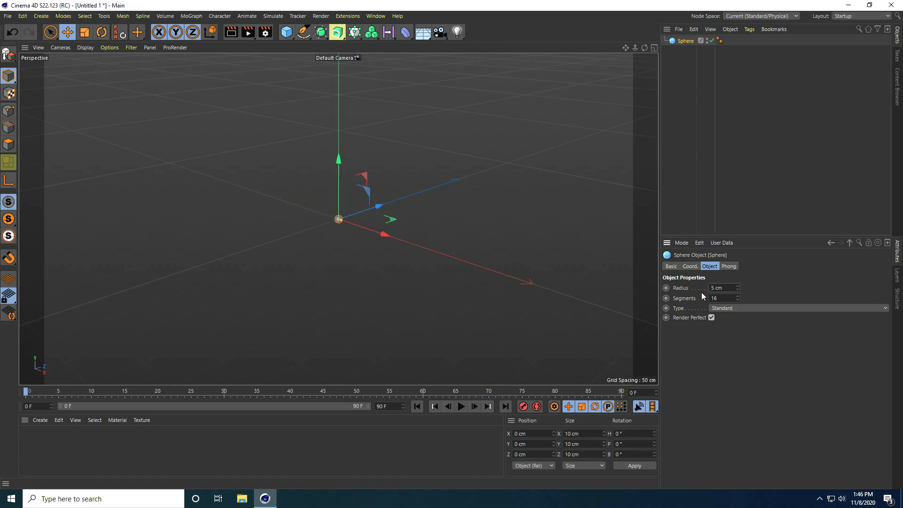
Set the perspective viewport's display to Gouraud Shading (Lines).
{"action": "scroll", "coordinate": [347, 213], "scroll_direction": "up", "scroll_amount": 2}
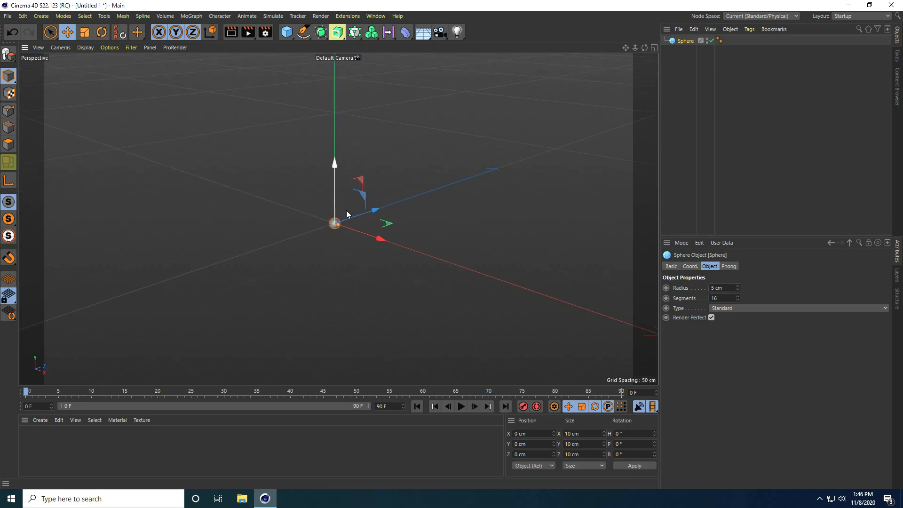
{"action": "left_click", "coordinate": [85, 48]}
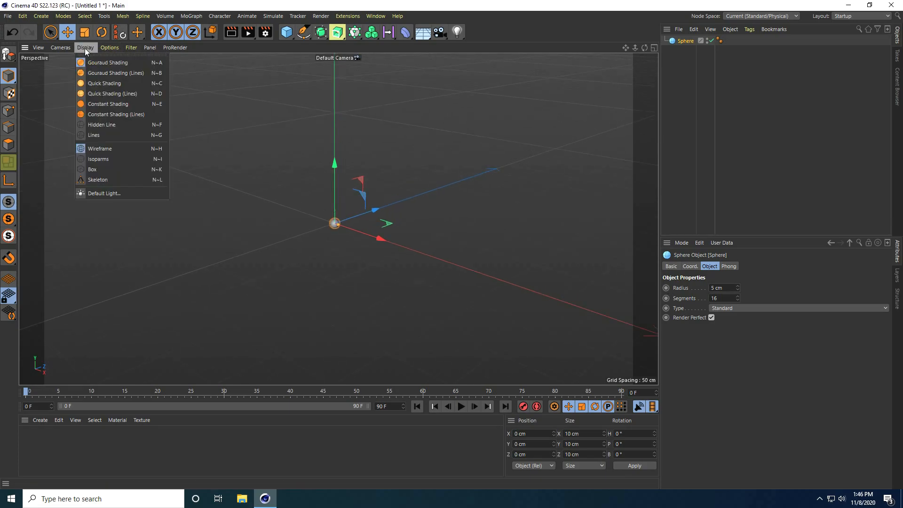
{"action": "left_click", "coordinate": [103, 72]}
{"action": "scroll", "coordinate": [332, 249], "scroll_direction": "down", "scroll_amount": 1}
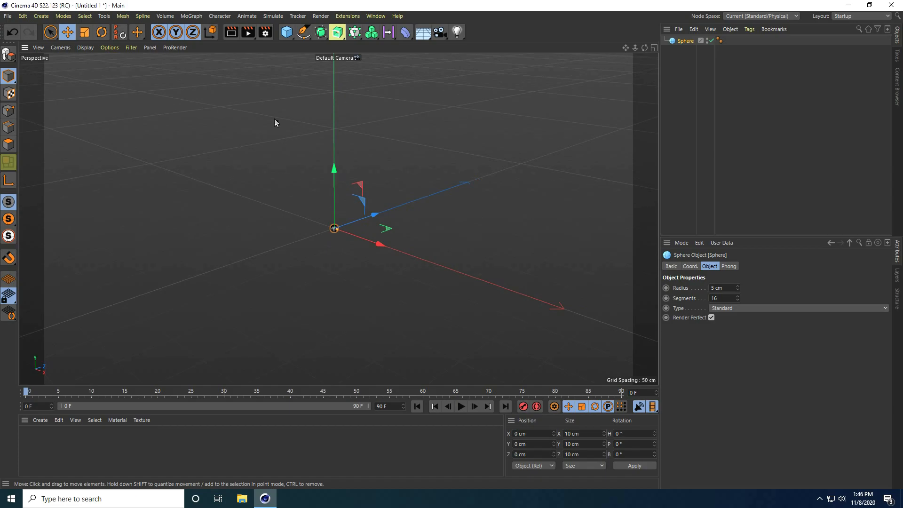
Add a MoGraph Cloner and make the sphere its child.
{"action": "left_click", "coordinate": [196, 19]}
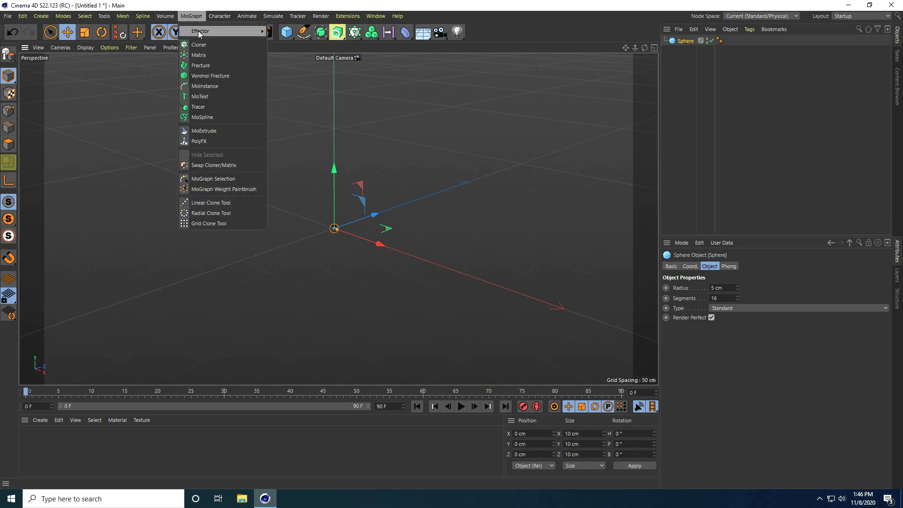
{"action": "left_click", "coordinate": [194, 45], "text": "alt"}
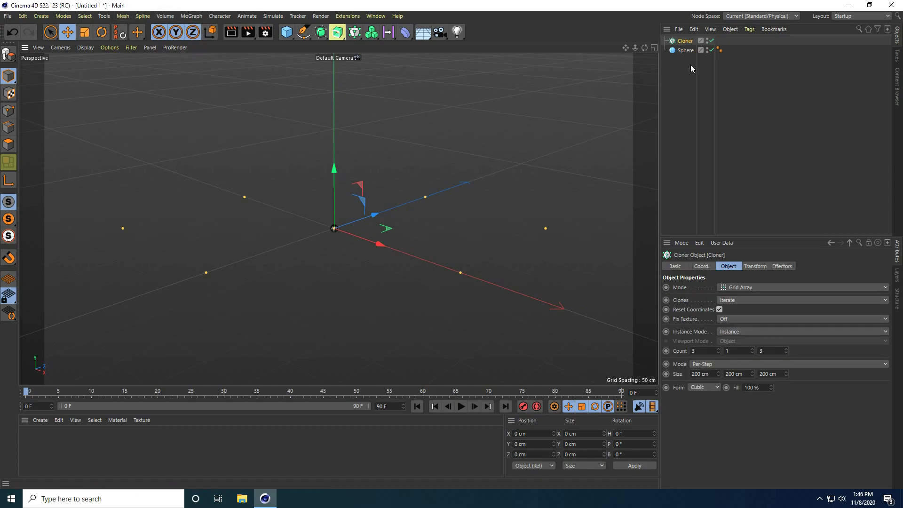
{"action": "left_click", "coordinate": [684, 50]}
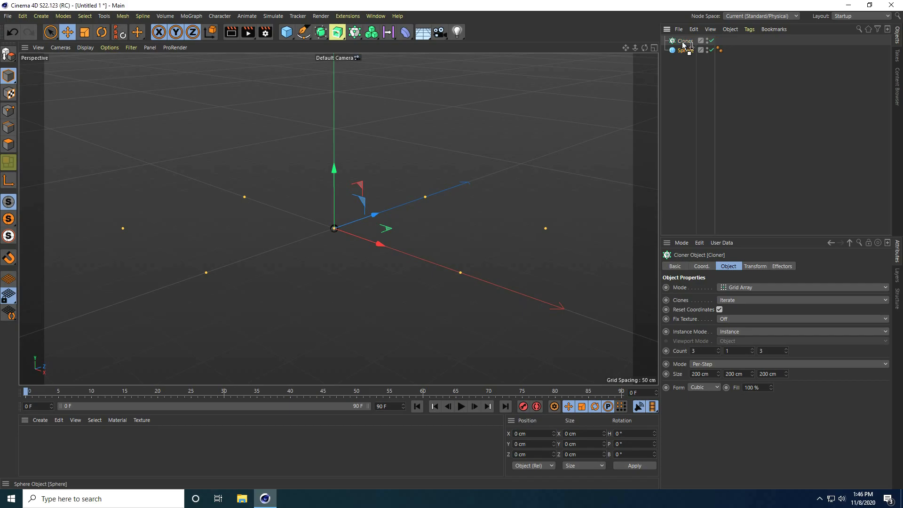
{"action": "scroll", "coordinate": [319, 133], "scroll_direction": "down", "scroll_amount": 3}
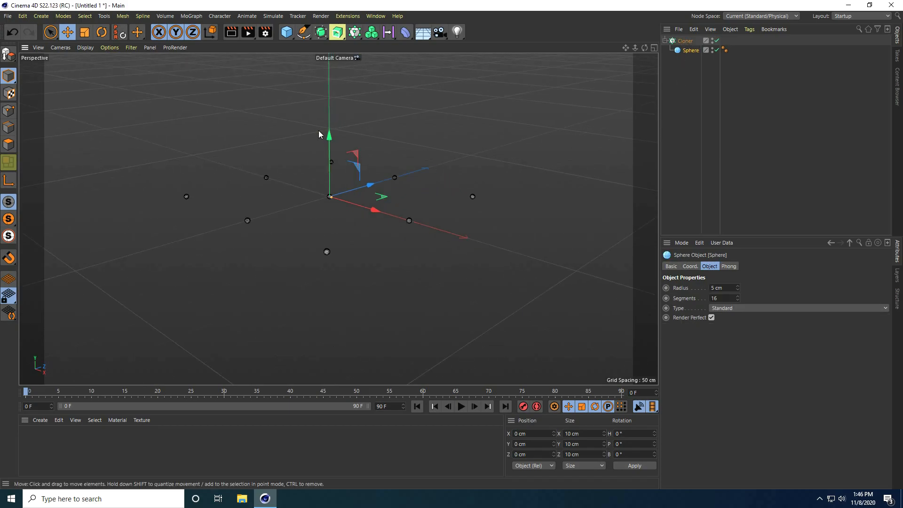
{"action": "scroll", "coordinate": [319, 134], "scroll_direction": "up", "scroll_amount": 3}
Switch the Cloner's grid spacing mode to Endpoint and set its X and Z sizes to 300 cm.
{"action": "left_click", "coordinate": [698, 42]}
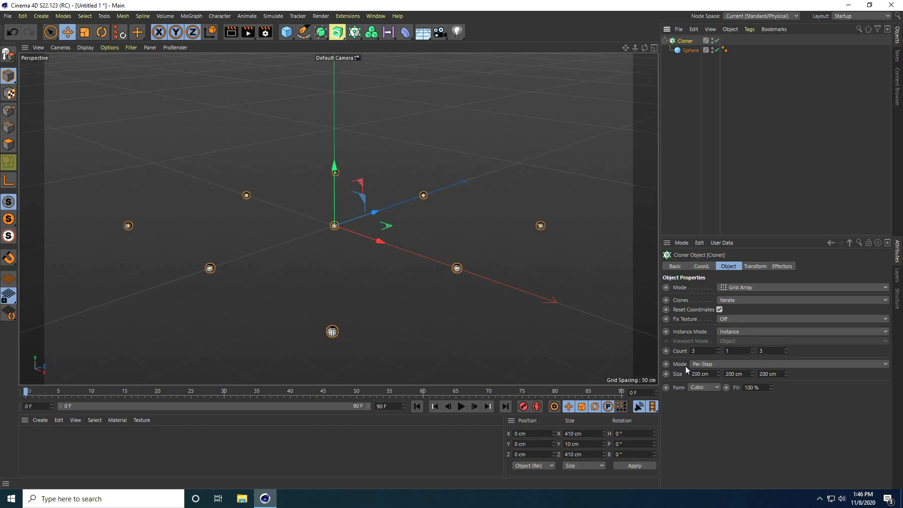
{"action": "left_click", "coordinate": [706, 365]}
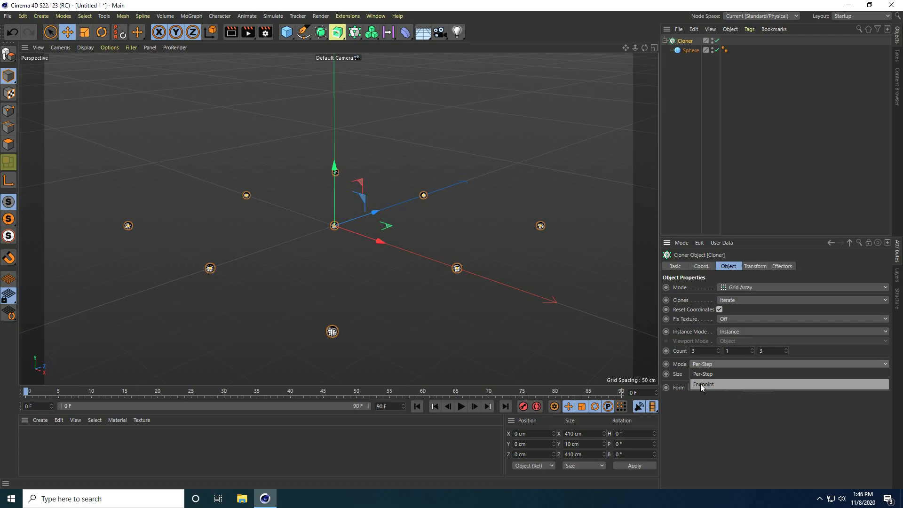
{"action": "left_click", "coordinate": [700, 384]}
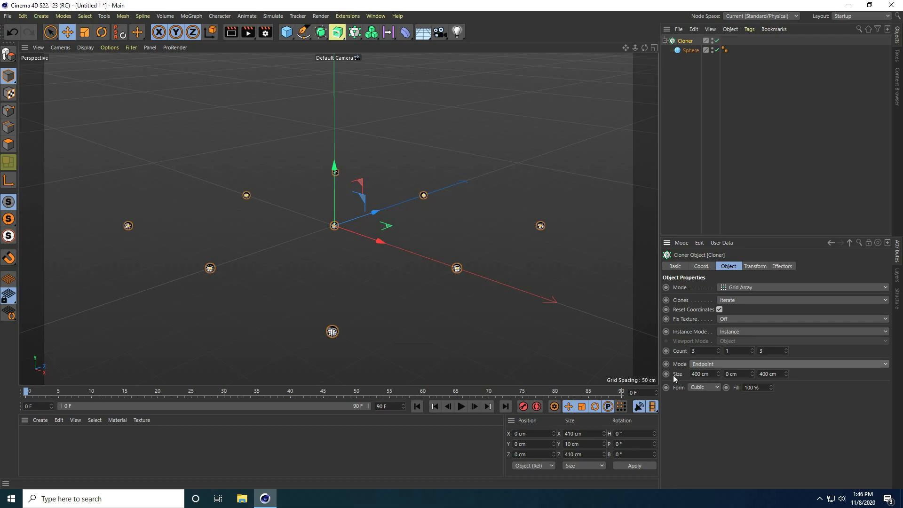
{"action": "left_click_drag", "start_coordinate": [709, 375], "coordinate": [686, 380]}
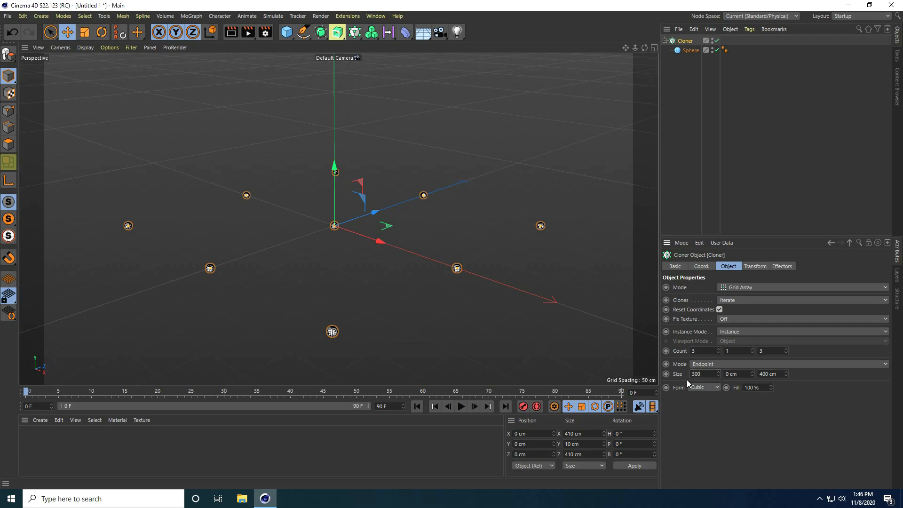
{"action": "key", "text": "Tab"}
{"action": "key", "text": "Tab"}
{"action": "type", "text": "300"}
{"action": "key", "text": "Return"}
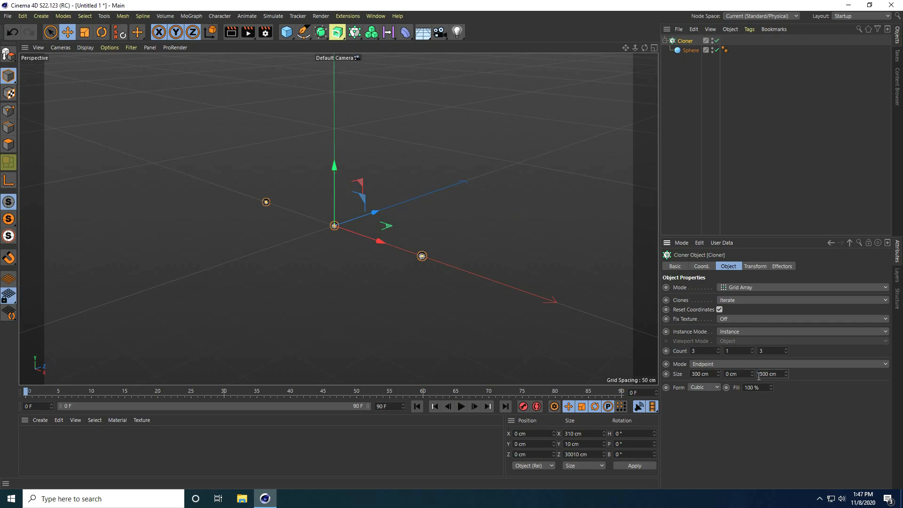
Set the Cloner's count to 15 in X and 15 in Z.
{"action": "left_click_drag", "start_coordinate": [700, 351], "coordinate": [684, 352]}
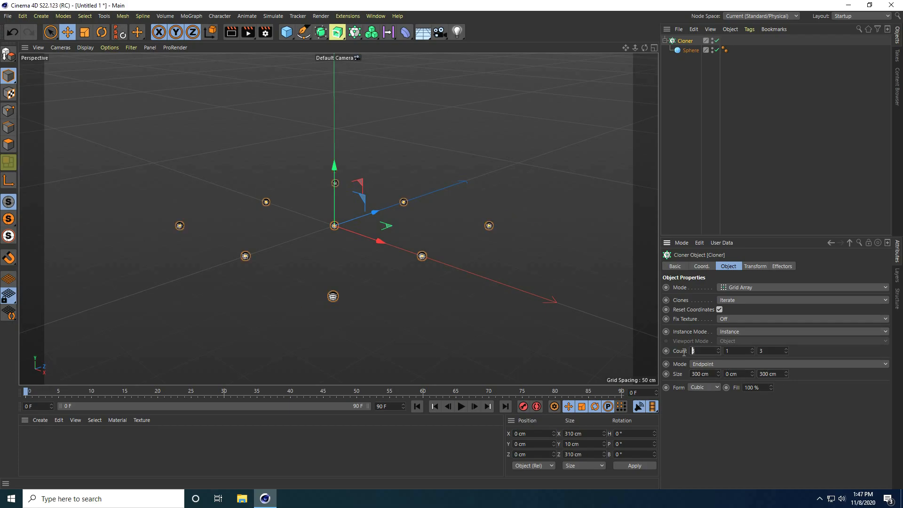
{"action": "type", "text": "15"}
{"action": "key", "text": "Tab"}
{"action": "key", "text": "Tab"}
{"action": "type", "text": "15"}
{"action": "key", "text": "Return"}
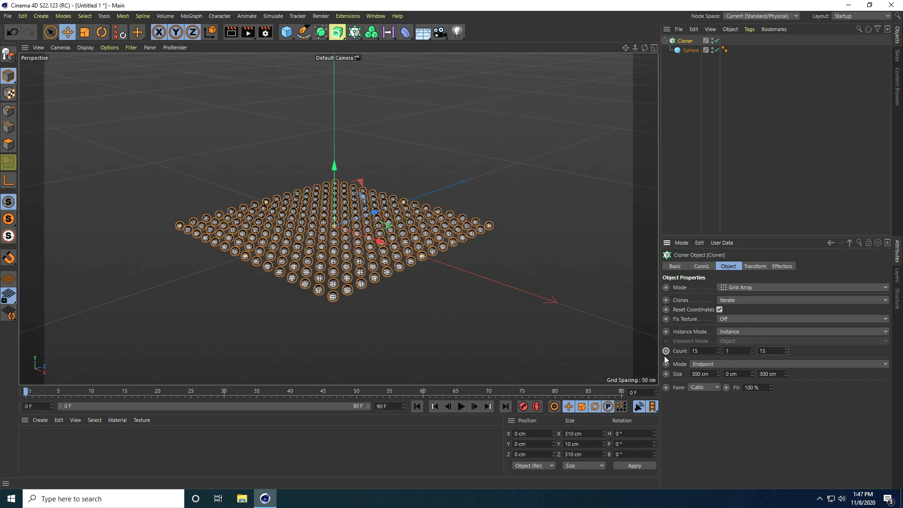
Add a Plane object with a width and height of 1000 cm.
{"action": "scroll", "coordinate": [336, 239], "scroll_direction": "up", "scroll_amount": 4}
{"action": "scroll", "coordinate": [337, 238], "scroll_direction": "up", "scroll_amount": 2}
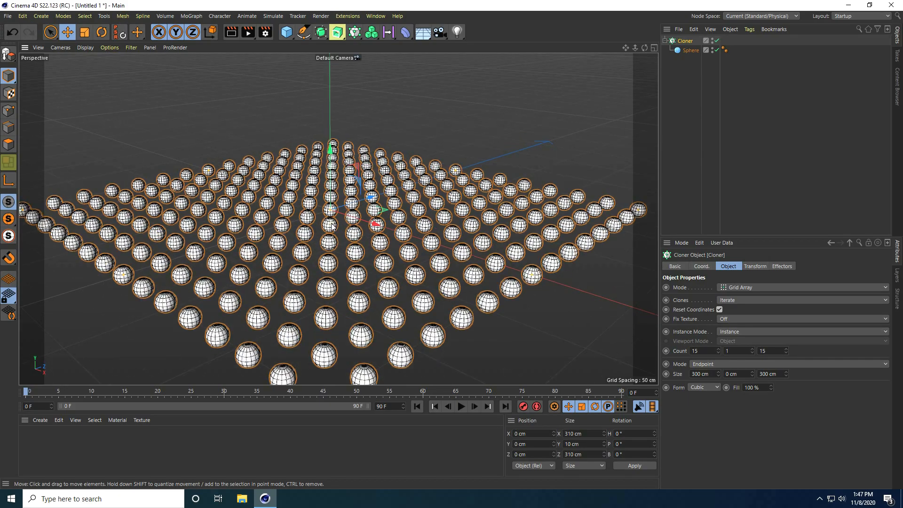
{"action": "left_click_drag", "start_coordinate": [644, 48], "coordinate": [648, 97]}
{"action": "left_click_drag", "start_coordinate": [454, 277], "coordinate": [453, 255]}
{"action": "scroll", "coordinate": [338, 123], "scroll_direction": "down", "scroll_amount": 4}
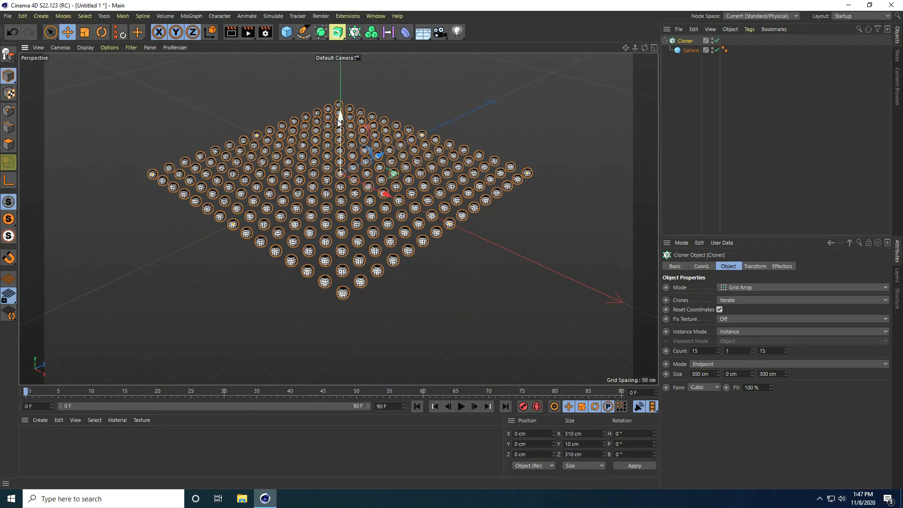
{"action": "left_click", "coordinate": [288, 33]}
{"action": "left_click", "coordinate": [382, 62]}
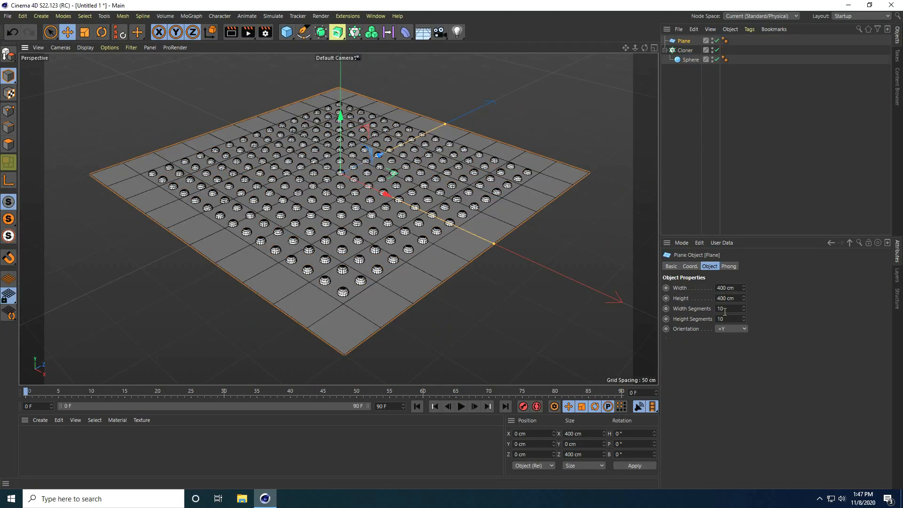
{"action": "double_click", "coordinate": [727, 288]}
{"action": "type", "text": "1000"}
{"action": "key", "text": "Tab"}
{"action": "type", "text": "1"}
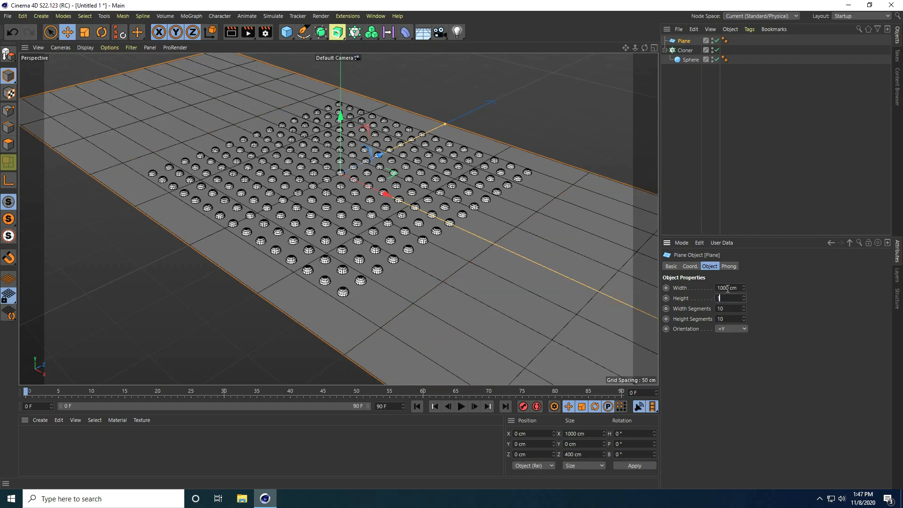
{"action": "key", "text": "Return"}
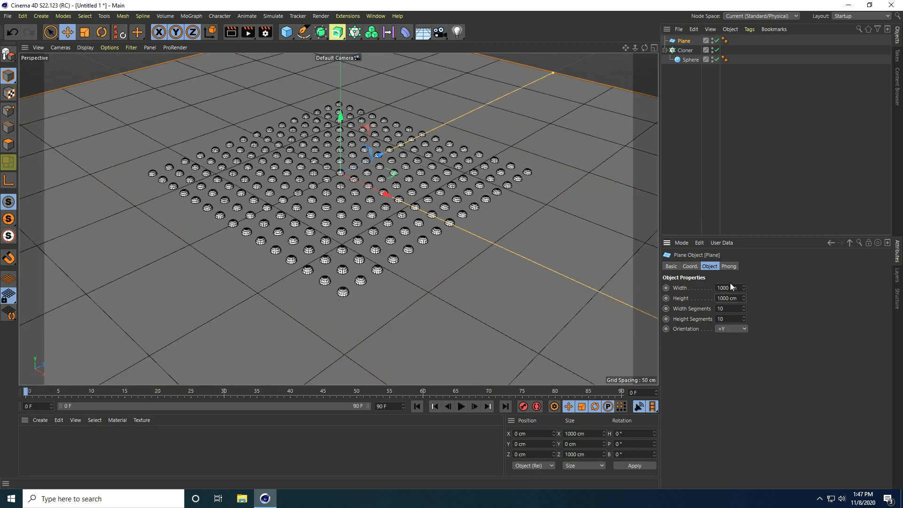
Lower the plane beneath the cloned spheres to about -13 cm in Y.
{"action": "left_click_drag", "start_coordinate": [342, 118], "coordinate": [344, 129]}
{"action": "left_click_drag", "start_coordinate": [332, 275], "coordinate": [324, 252], "text": "alt"}
{"action": "scroll", "coordinate": [309, 283], "scroll_direction": "down", "scroll_amount": 5}
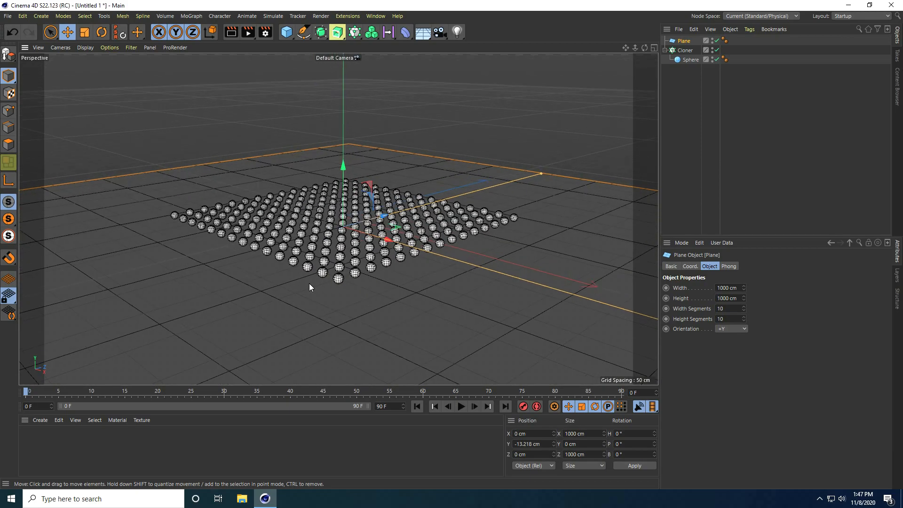
Add a new sphere at the top level with a 50 cm radius and 50 segments.
{"action": "left_click", "coordinate": [283, 36]}
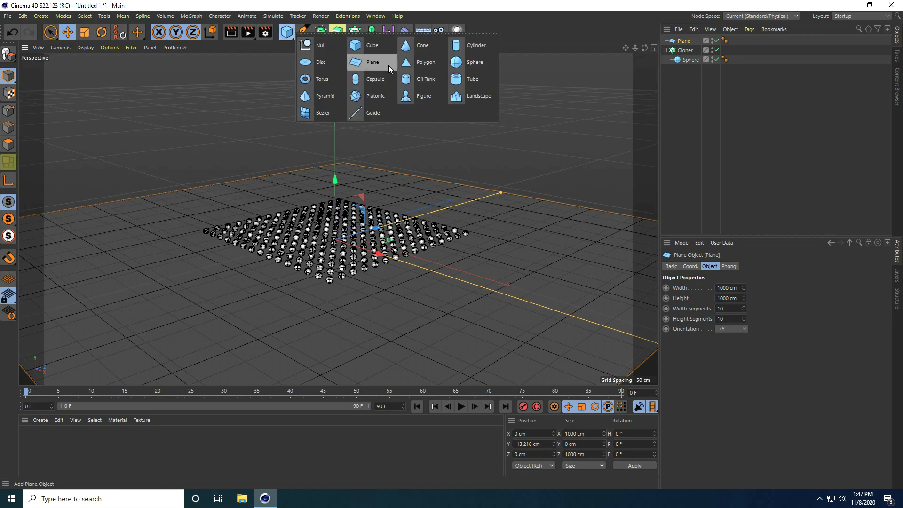
{"action": "left_click", "coordinate": [475, 62]}
{"action": "scroll", "coordinate": [341, 180], "scroll_direction": "down", "scroll_amount": 3}
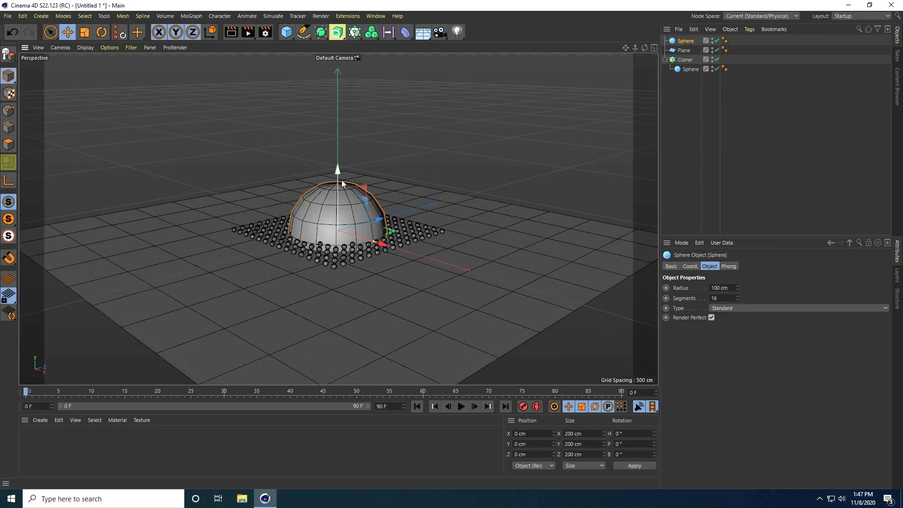
{"action": "left_click", "coordinate": [729, 288]}
{"action": "type", "text": "50"}
{"action": "key", "text": "Tab"}
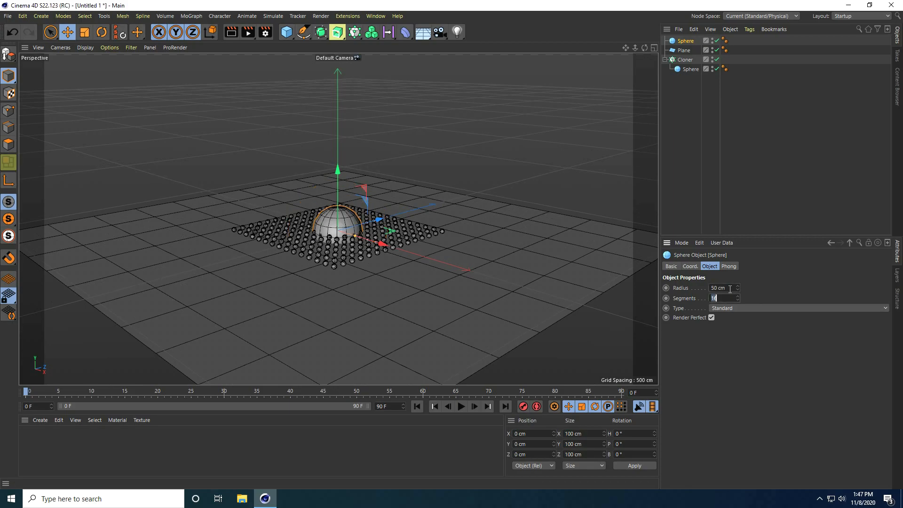
{"action": "type", "text": "50"}
{"action": "key", "text": "Return"}
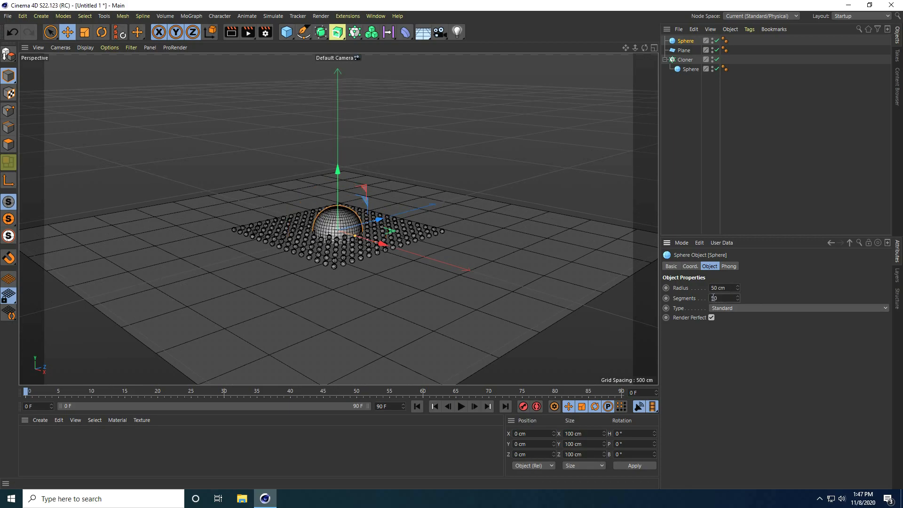
Raise the large sphere above the grid of clones and set its Y position to 250 cm.
{"action": "left_click_drag", "start_coordinate": [337, 167], "coordinate": [358, 66]}
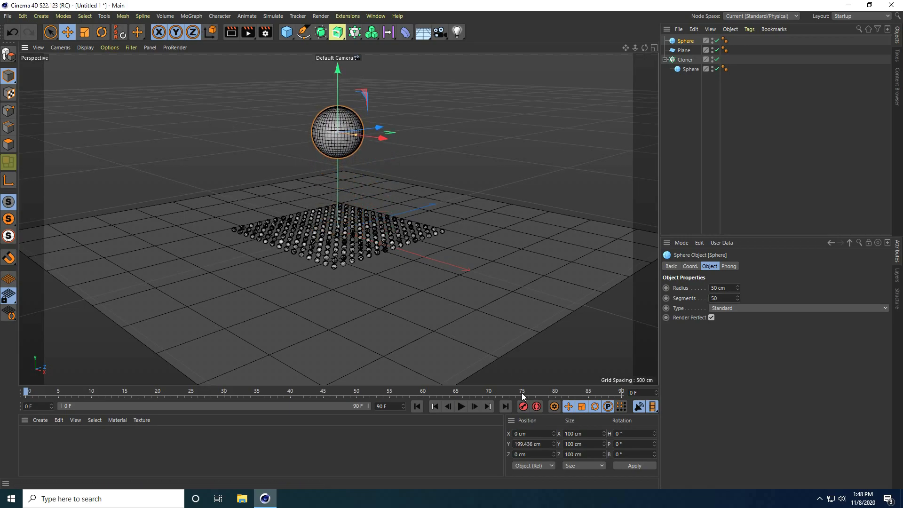
{"action": "left_click", "coordinate": [527, 444]}
{"action": "type", "text": "250"}
{"action": "key", "text": "Return"}
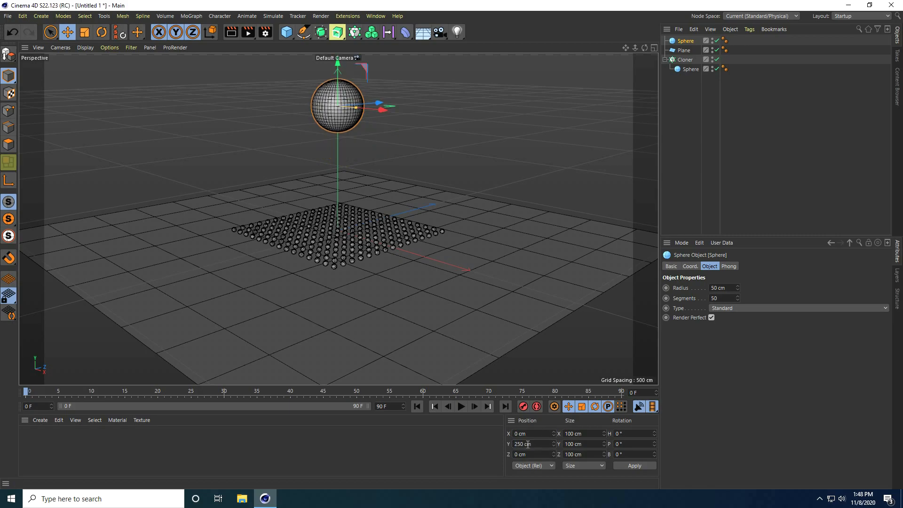
Set the large sphere's Y position to 240 cm.
{"action": "scroll", "coordinate": [386, 242], "scroll_direction": "up", "scroll_amount": 3}
{"action": "left_click", "coordinate": [530, 444]}
{"action": "type", "text": "24"}
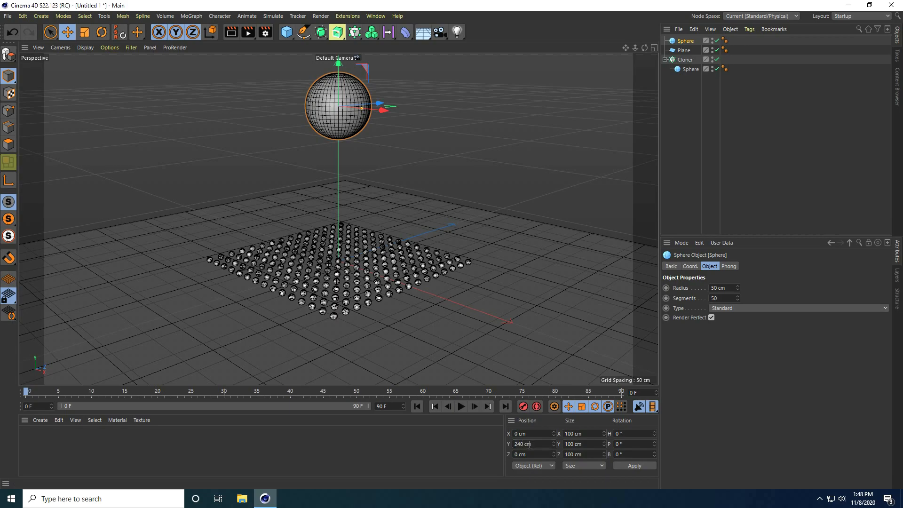
{"action": "type", "text": "0"}
{"action": "key", "text": "Return"}
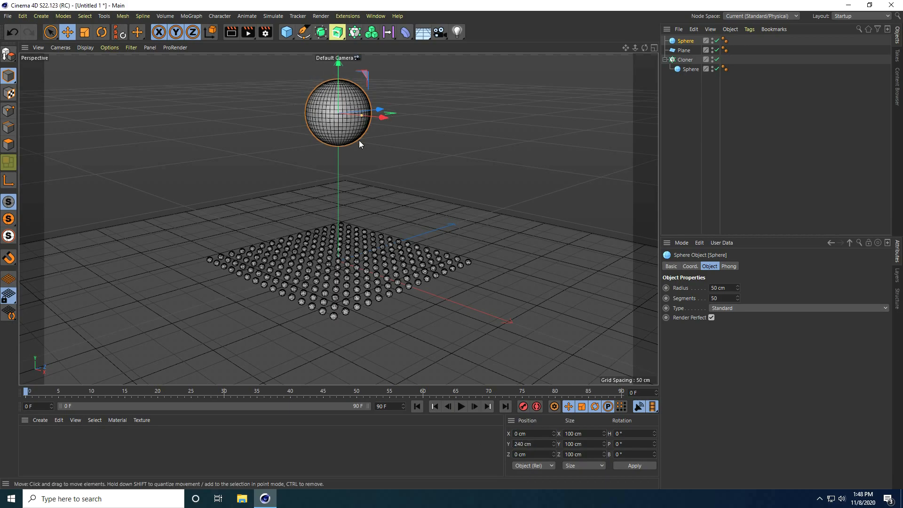
Add an Attractor force to the scene.
{"action": "left_click_drag", "start_coordinate": [644, 48], "coordinate": [455, 257]}
{"action": "mouse_move", "coordinate": [627, 48]}
{"action": "left_mouse_down"}
{"action": "mouse_move", "coordinate": [448, 238]}
{"action": "mouse_move", "coordinate": [441, 225]}
{"action": "left_mouse_up"}
{"action": "left_click", "coordinate": [273, 16]}
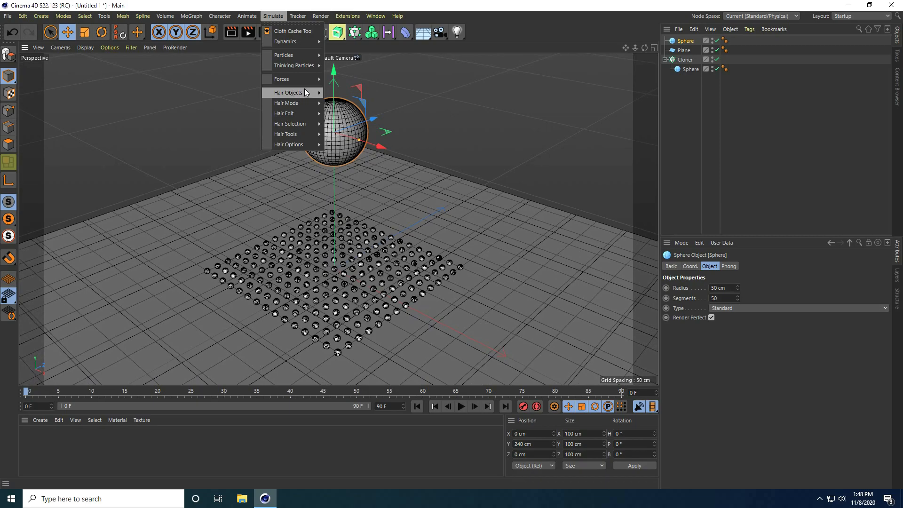
{"action": "mouse_move", "coordinate": [300, 80]}
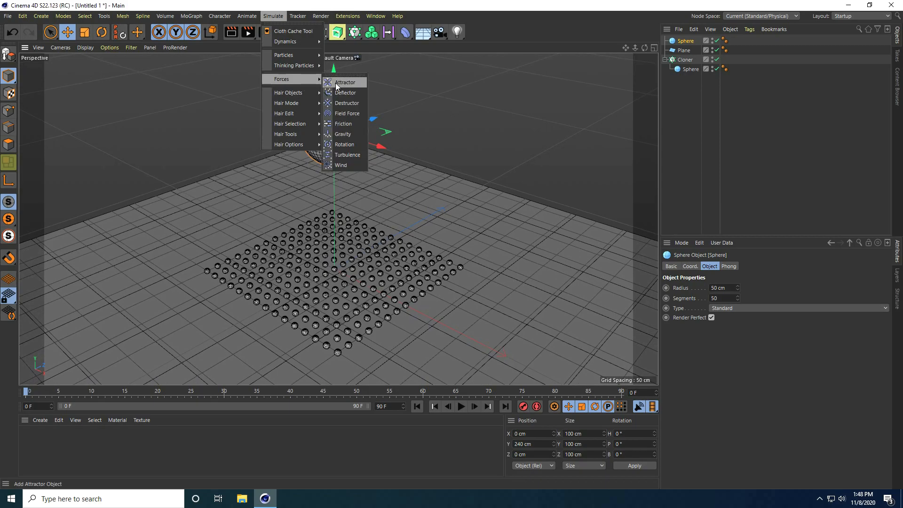
{"action": "left_click", "coordinate": [348, 82]}
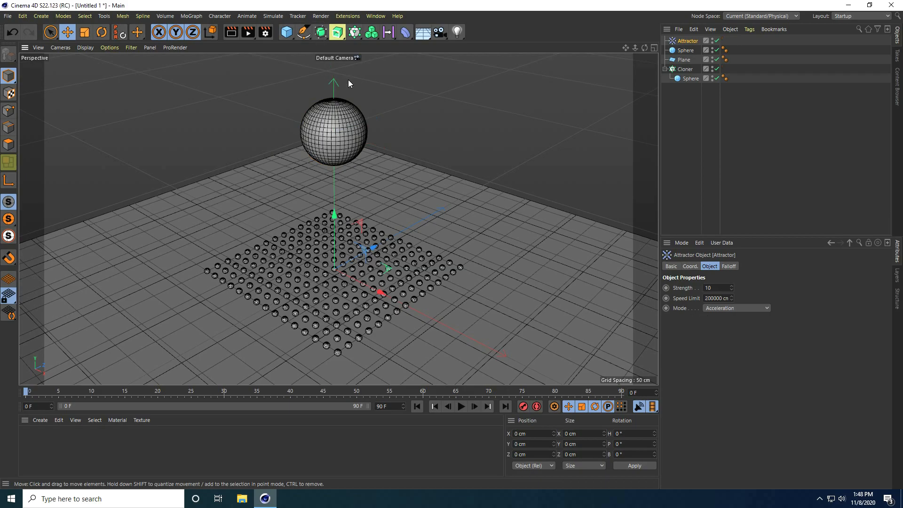
Move the attractor up in the front view to Y about 237 cm, near the centre of the large sphere.
{"action": "middle_click", "coordinate": [368, 185]}
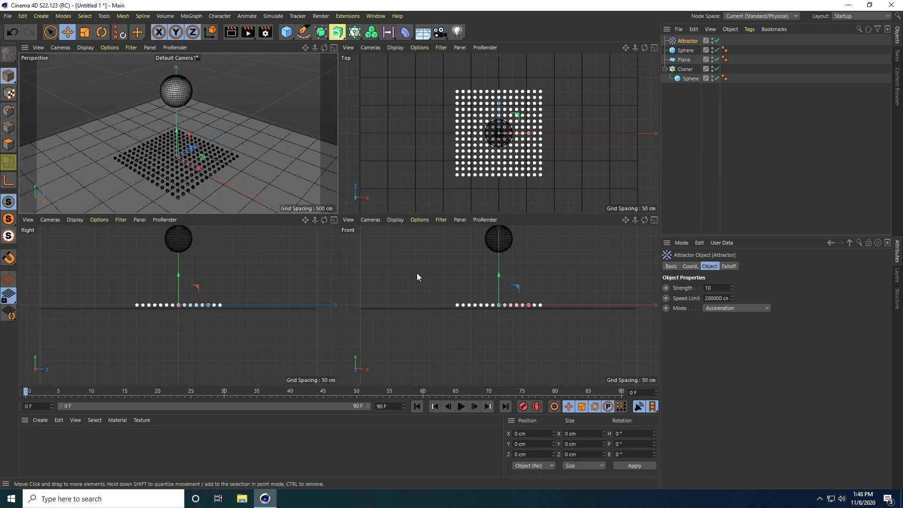
{"action": "middle_click", "coordinate": [417, 273]}
{"action": "scroll", "coordinate": [356, 271], "scroll_direction": "down", "scroll_amount": 2}
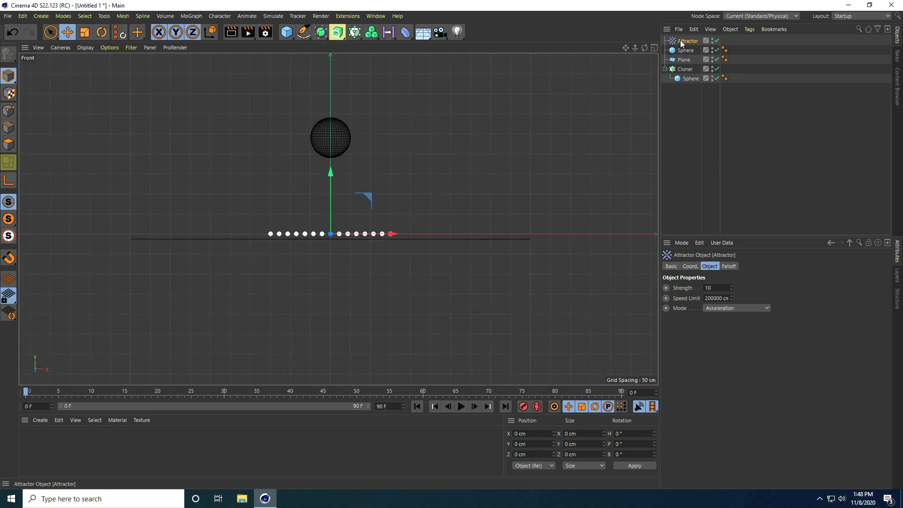
{"action": "left_click_drag", "start_coordinate": [331, 174], "coordinate": [323, 80]}
{"action": "scroll", "coordinate": [329, 129], "scroll_direction": "up", "scroll_amount": 5}
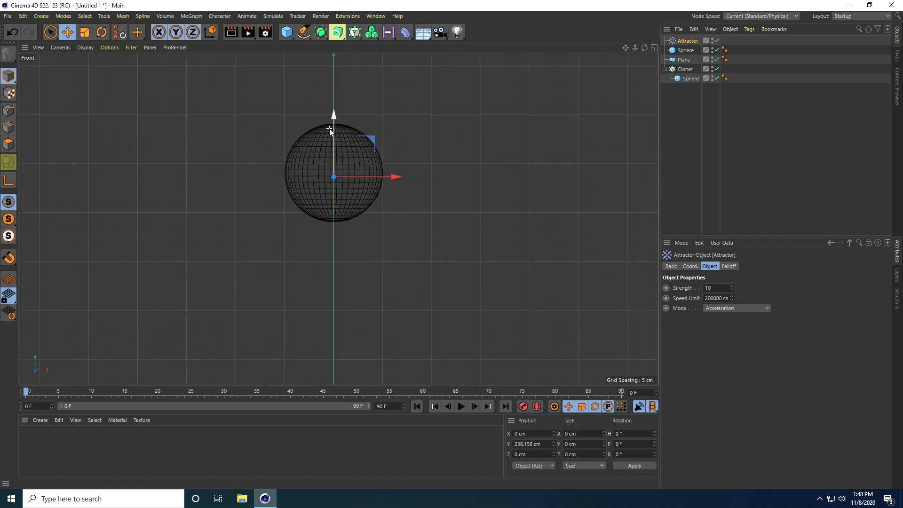
{"action": "scroll", "coordinate": [340, 170], "scroll_direction": "up", "scroll_amount": 3}
{"action": "left_click_drag", "start_coordinate": [321, 145], "coordinate": [323, 138]}
{"action": "scroll", "coordinate": [310, 206], "scroll_direction": "down", "scroll_amount": 8}
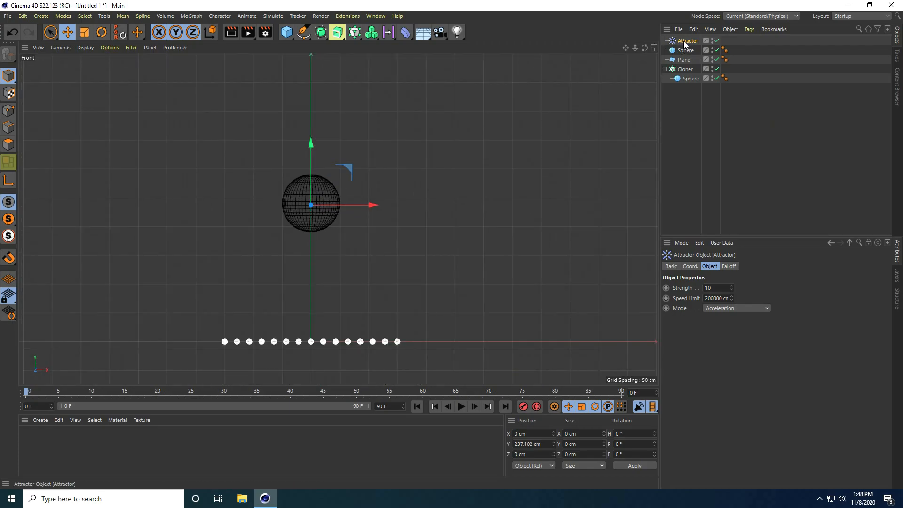
Make the attractor a child of the large sphere and return to the perspective view.
{"action": "left_click_drag", "start_coordinate": [686, 45], "coordinate": [686, 50]}
{"action": "middle_click", "coordinate": [335, 156]}
{"action": "middle_click", "coordinate": [335, 156]}
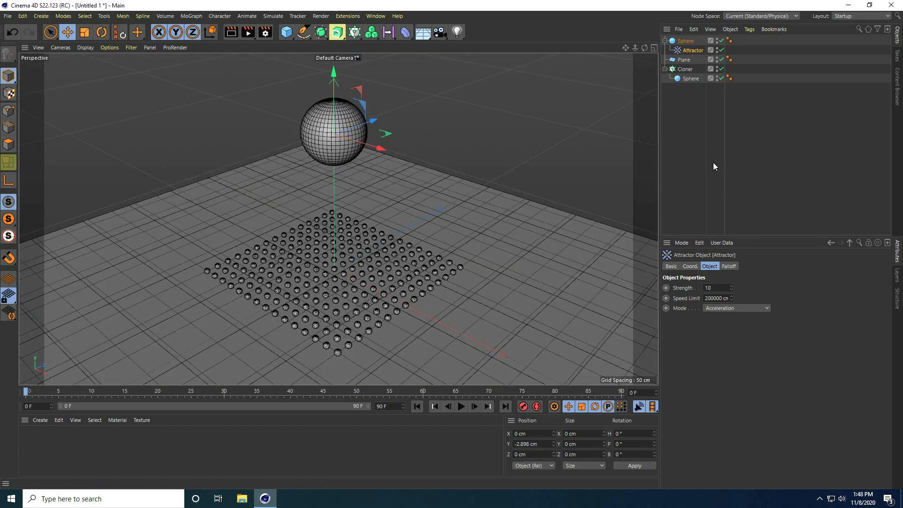
Play the animation briefly from the first frame, stop it and return to the start.
{"action": "scroll", "coordinate": [495, 145], "scroll_direction": "down", "scroll_amount": 1}
{"action": "left_click", "coordinate": [419, 408]}
{"action": "left_click", "coordinate": [462, 407]}
{"action": "left_click", "coordinate": [461, 407]}
{"action": "left_click", "coordinate": [416, 406]}
Extend the timeline and its preview range to 1000 frames, and test the playback before rewinding.
{"action": "left_click", "coordinate": [375, 407]}
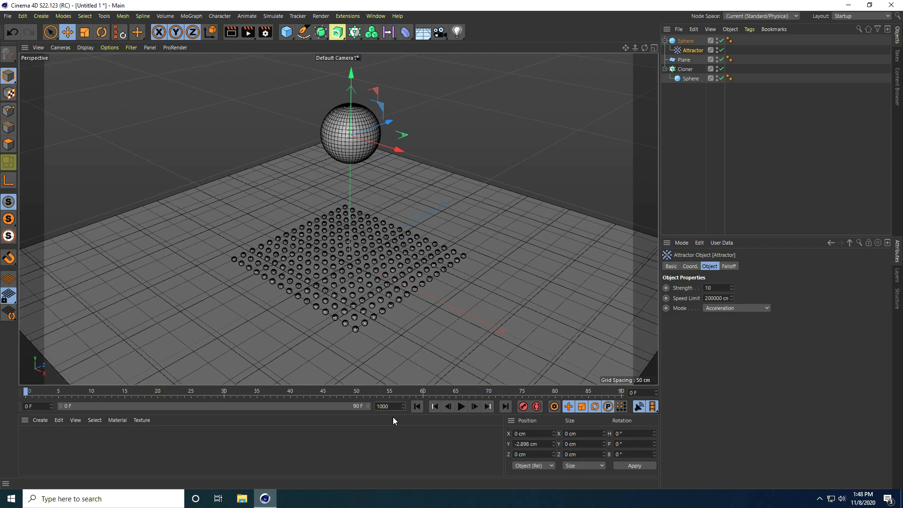
{"action": "key", "text": "Return"}
{"action": "left_click_drag", "start_coordinate": [96, 407], "coordinate": [369, 408]}
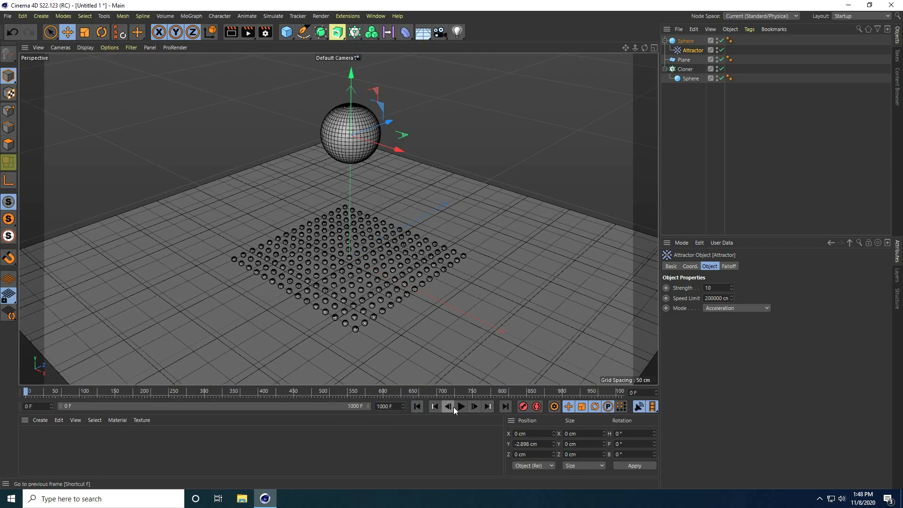
{"action": "left_click", "coordinate": [461, 407]}
{"action": "left_click", "coordinate": [461, 407]}
{"action": "left_click", "coordinate": [412, 407]}
{"action": "left_click", "coordinate": [685, 69]}
{"action": "right_click", "coordinate": [685, 70]}
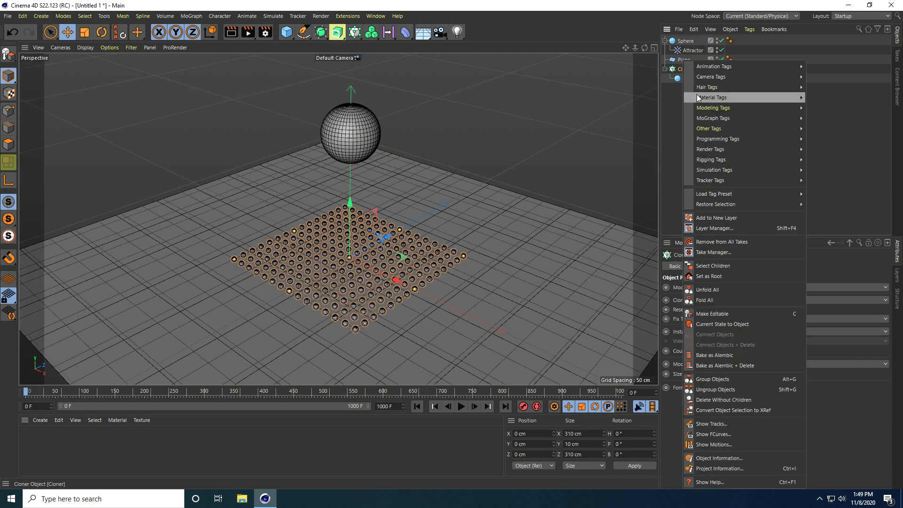
{"action": "mouse_move", "coordinate": [725, 169]}
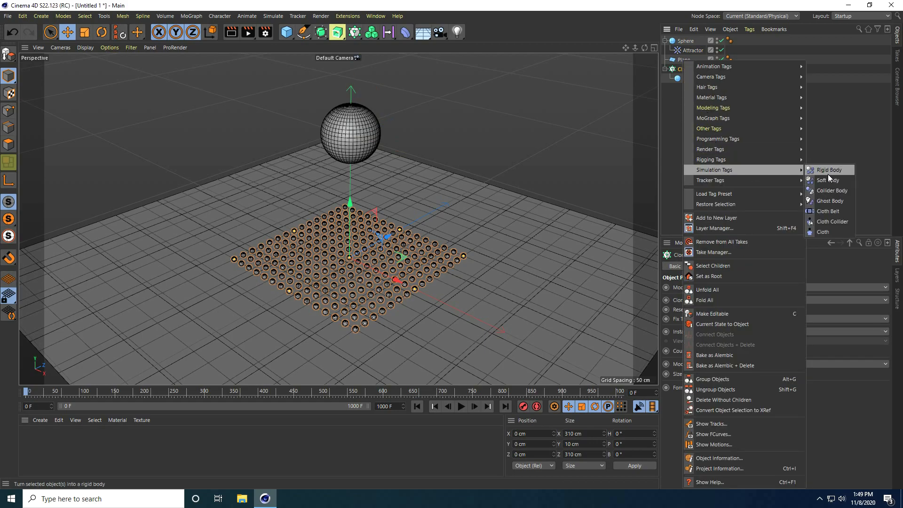
{"action": "left_click", "coordinate": [675, 112]}
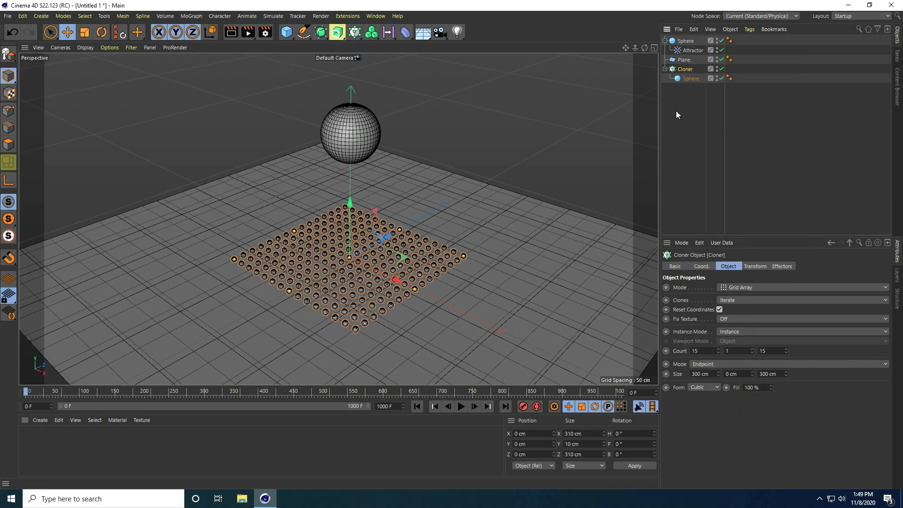
Add a Rigid Body simulation tag to the Cloner.
{"action": "right_click", "coordinate": [682, 70]}
{"action": "mouse_move", "coordinate": [718, 163]}
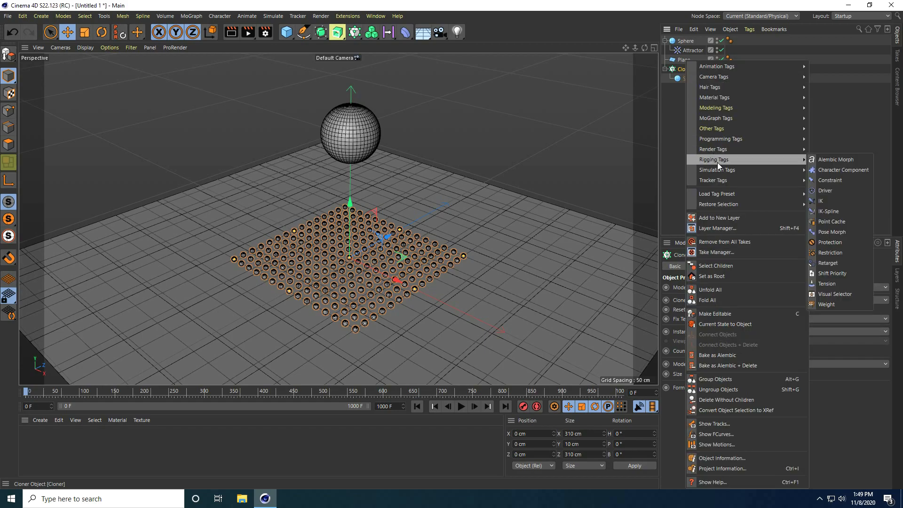
{"action": "left_click", "coordinate": [829, 174]}
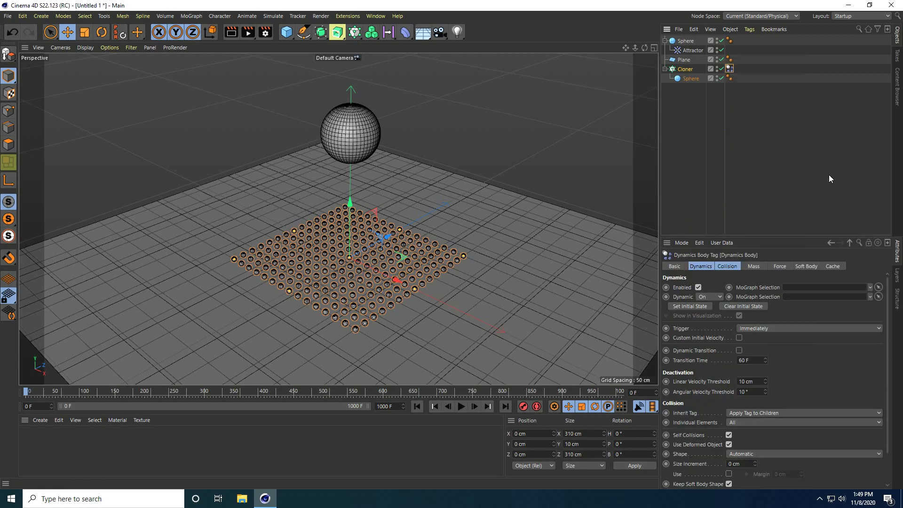
Set the collision bounce of the Cloner's rigid body to 30%.
{"action": "left_click", "coordinate": [727, 267]}
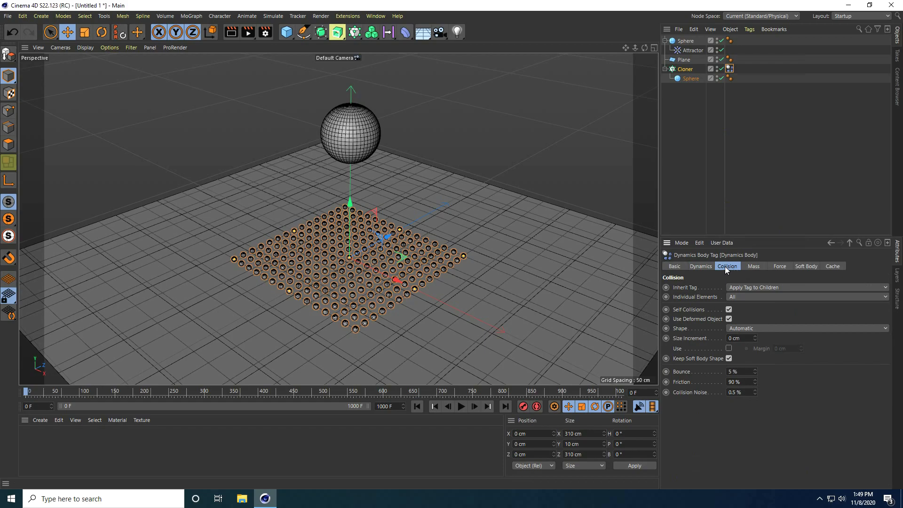
{"action": "double_click", "coordinate": [734, 382]}
{"action": "double_click", "coordinate": [731, 372]}
{"action": "type", "text": "30"}
{"action": "key", "text": "Return"}
Add a Collider Body simulation tag to the floor plane.
{"action": "left_click", "coordinate": [683, 60]}
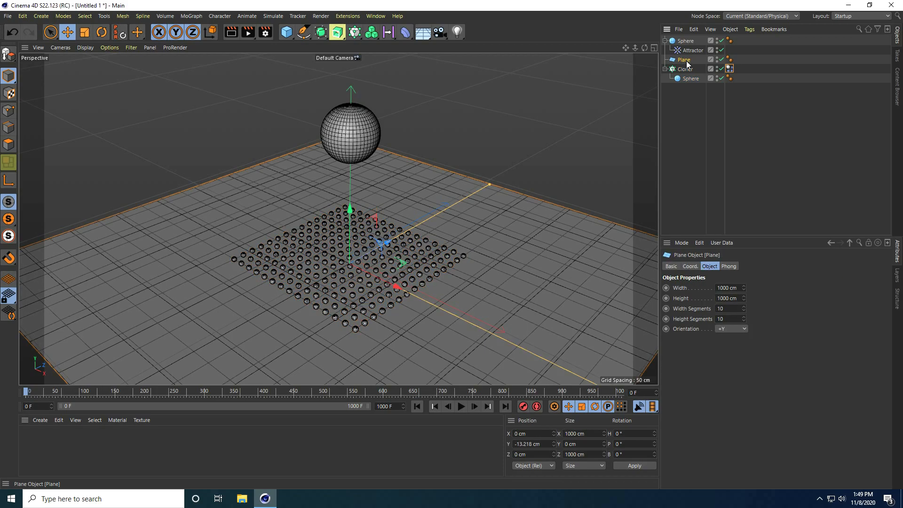
{"action": "right_click", "coordinate": [682, 59]}
{"action": "mouse_move", "coordinate": [747, 170]}
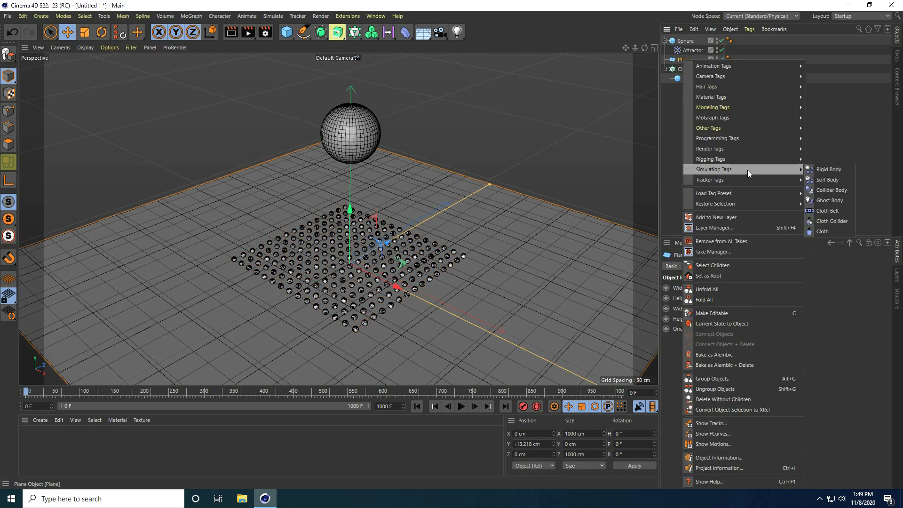
{"action": "left_click", "coordinate": [820, 190]}
Add a Collider Body tag to the large top-level sphere and set its collision bounce to 50%.
{"action": "left_click", "coordinate": [685, 41]}
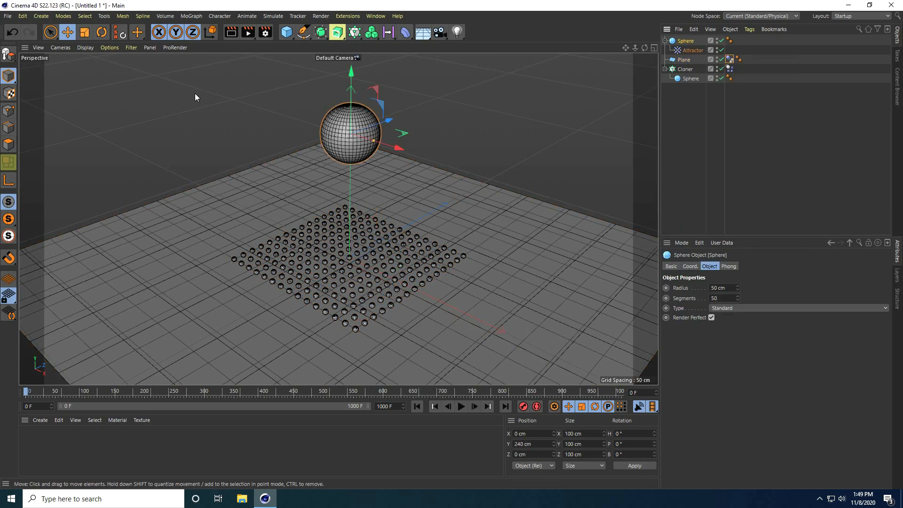
{"action": "right_click", "coordinate": [684, 42]}
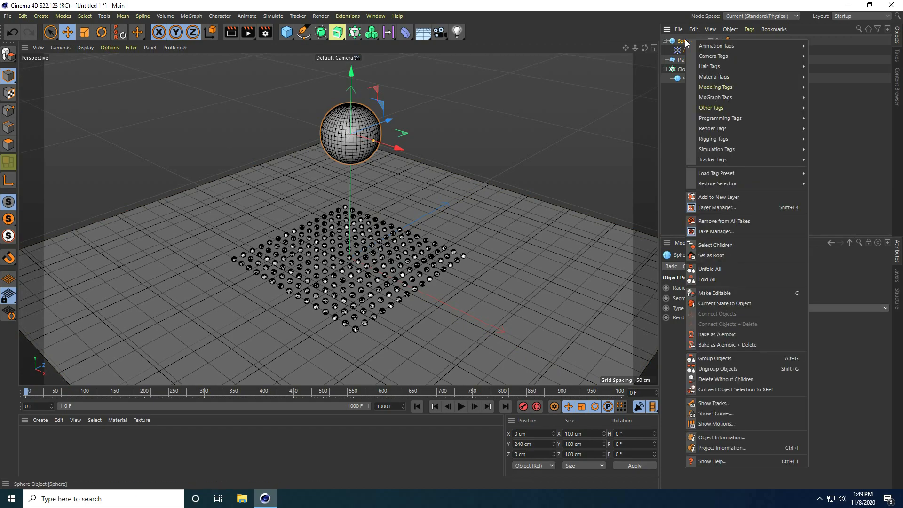
{"action": "mouse_move", "coordinate": [721, 140]}
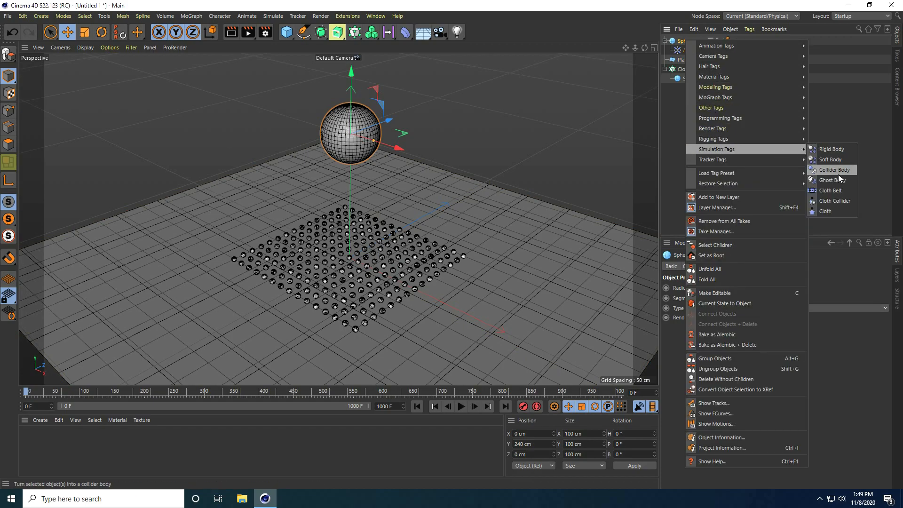
{"action": "left_click", "coordinate": [836, 173]}
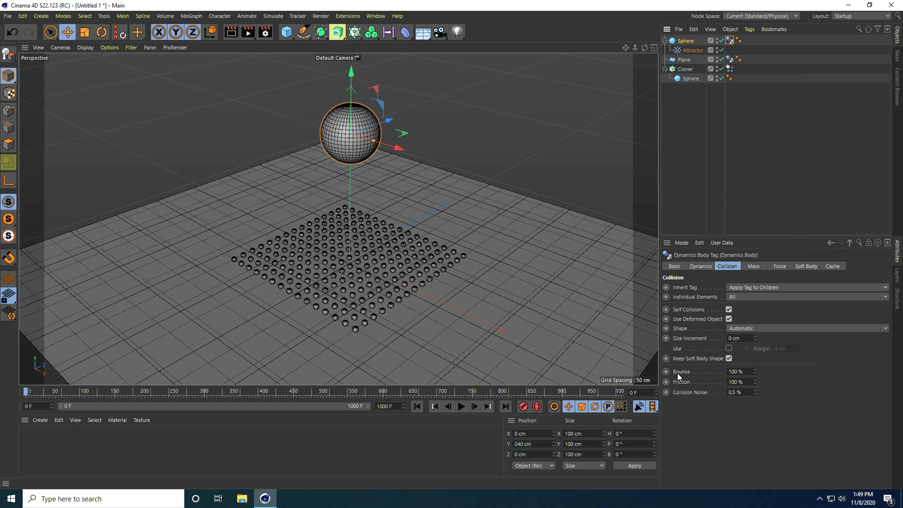
{"action": "left_click_drag", "start_coordinate": [748, 373], "coordinate": [681, 367]}
{"action": "type", "text": "50"}
{"action": "key", "text": "Return"}
Play the simulation, look closely at how the small spheres react, and stop it.
{"action": "left_click", "coordinate": [462, 407]}
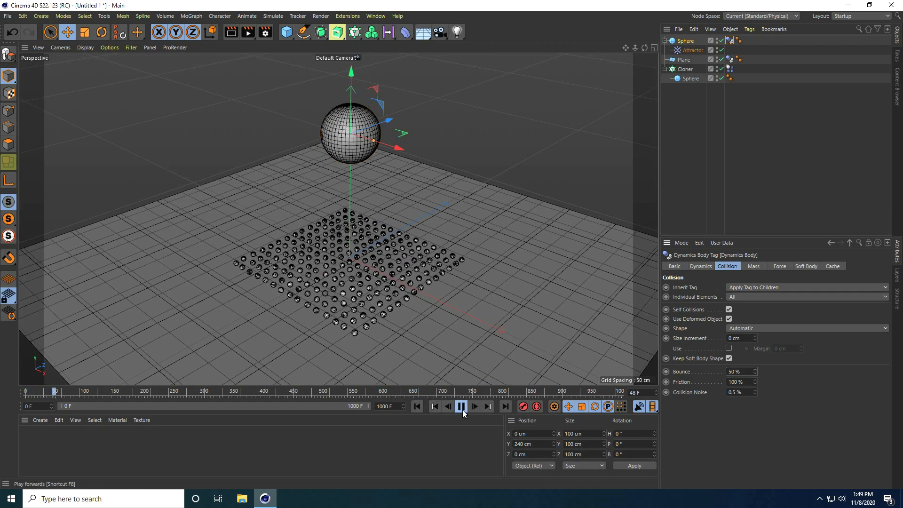
{"action": "scroll", "coordinate": [357, 308], "scroll_direction": "up", "scroll_amount": 3}
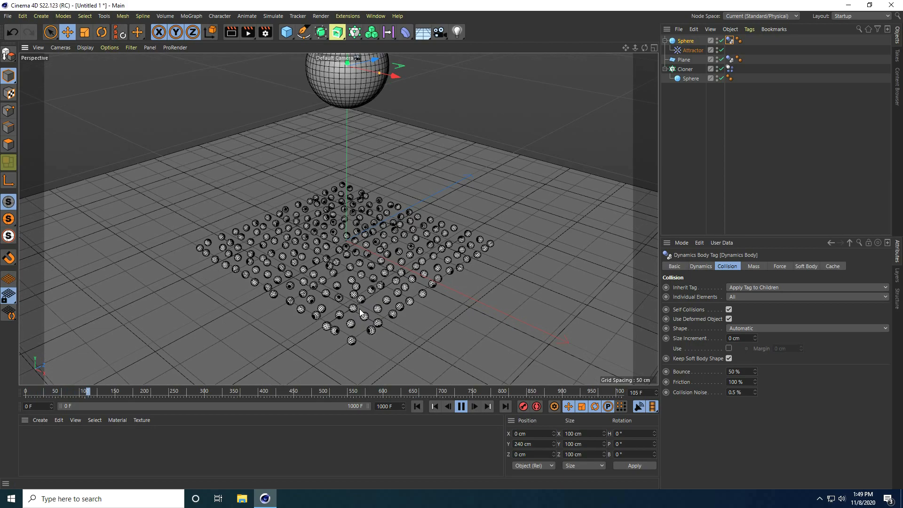
{"action": "left_click", "coordinate": [460, 407]}
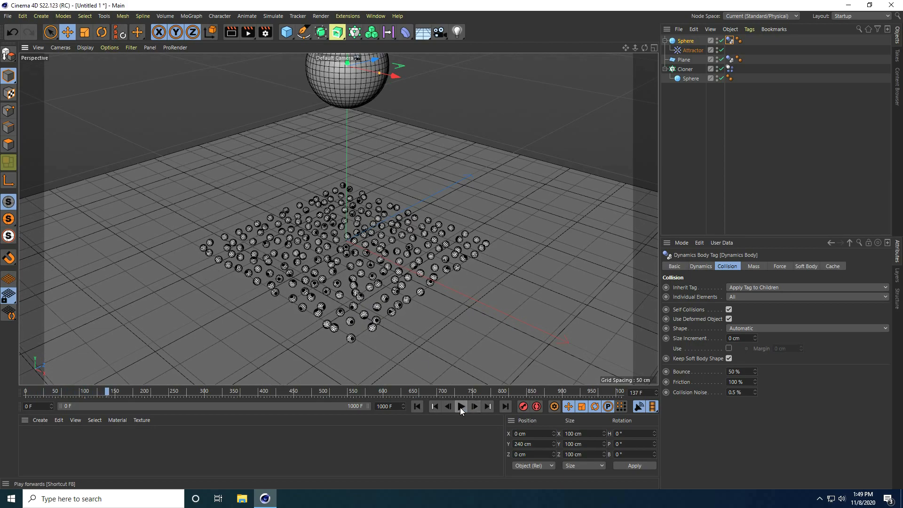
Set the attractor's strength to 3000 and its speed limit to 500 cm.
{"action": "left_click", "coordinate": [694, 51]}
{"action": "double_click", "coordinate": [720, 290]}
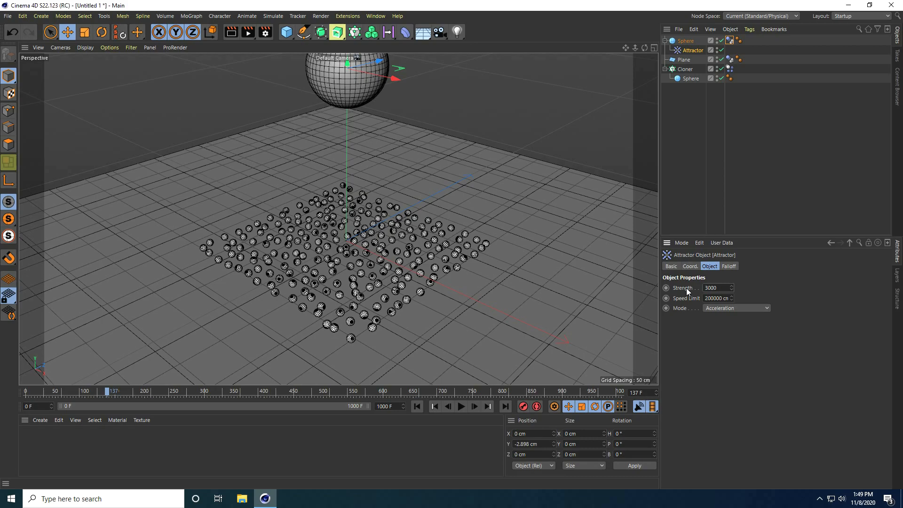
{"action": "double_click", "coordinate": [711, 299]}
{"action": "type", "text": "500"}
Run the simulation from frame 0, examine how the clones gather on the large sphere, and rewind.
{"action": "left_click", "coordinate": [417, 406]}
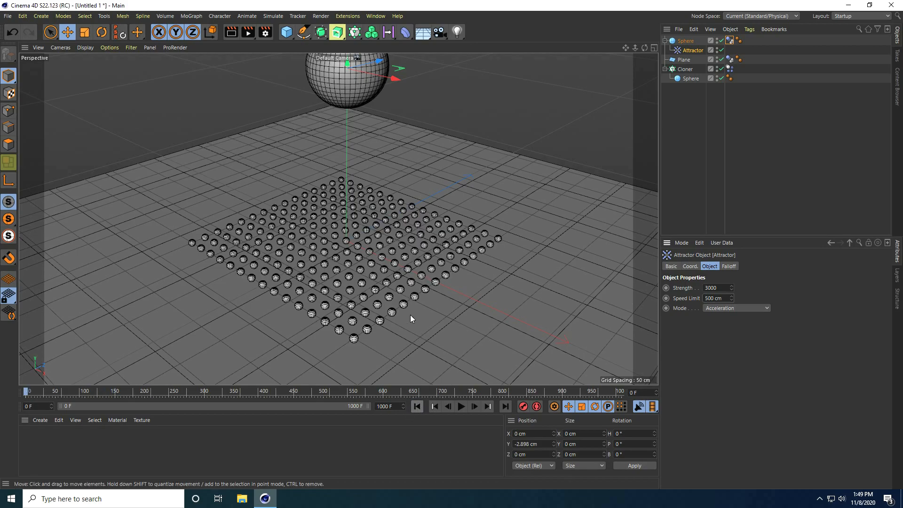
{"action": "scroll", "coordinate": [407, 318], "scroll_direction": "down", "scroll_amount": 2}
{"action": "left_click", "coordinate": [461, 406]}
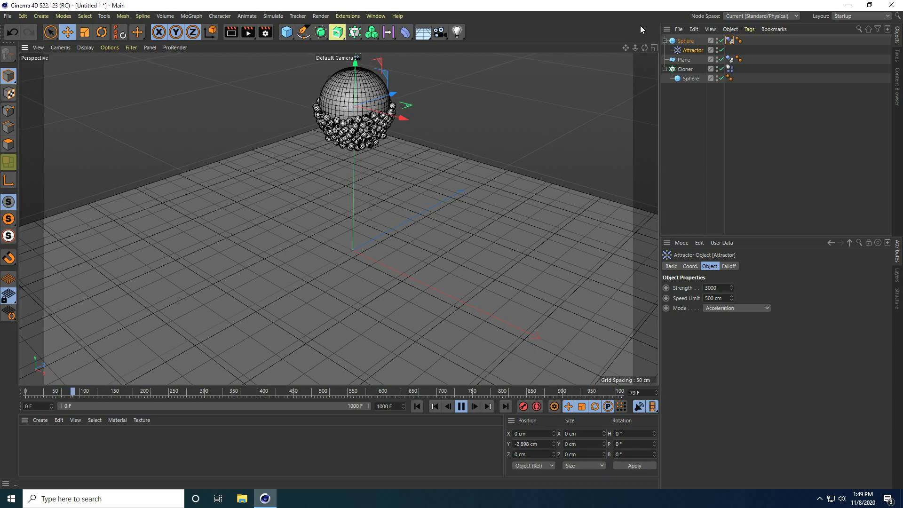
{"action": "left_click_drag", "start_coordinate": [645, 48], "coordinate": [455, 243]}
{"action": "mouse_move", "coordinate": [630, 53]}
{"action": "left_mouse_down"}
{"action": "mouse_move", "coordinate": [448, 258]}
{"action": "mouse_move", "coordinate": [628, 52]}
{"action": "left_mouse_up"}
{"action": "scroll", "coordinate": [343, 124], "scroll_direction": "up", "scroll_amount": 2}
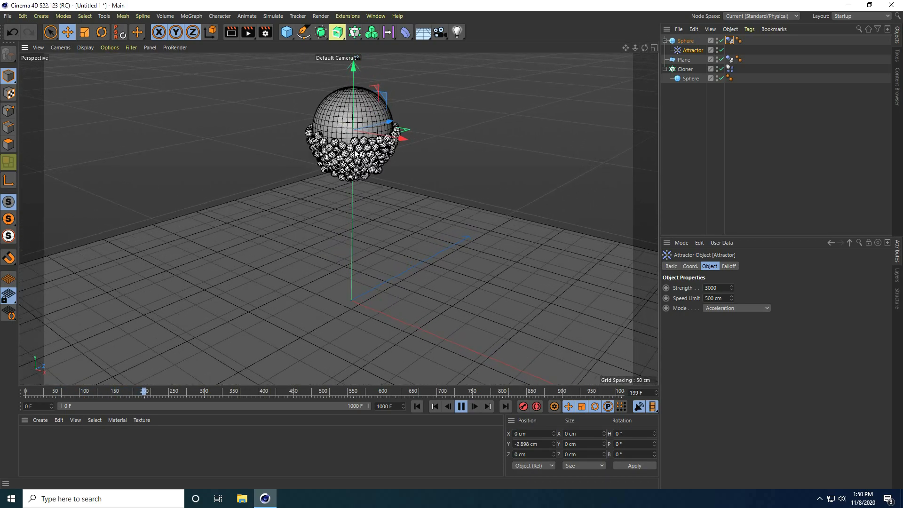
{"action": "left_click", "coordinate": [462, 407]}
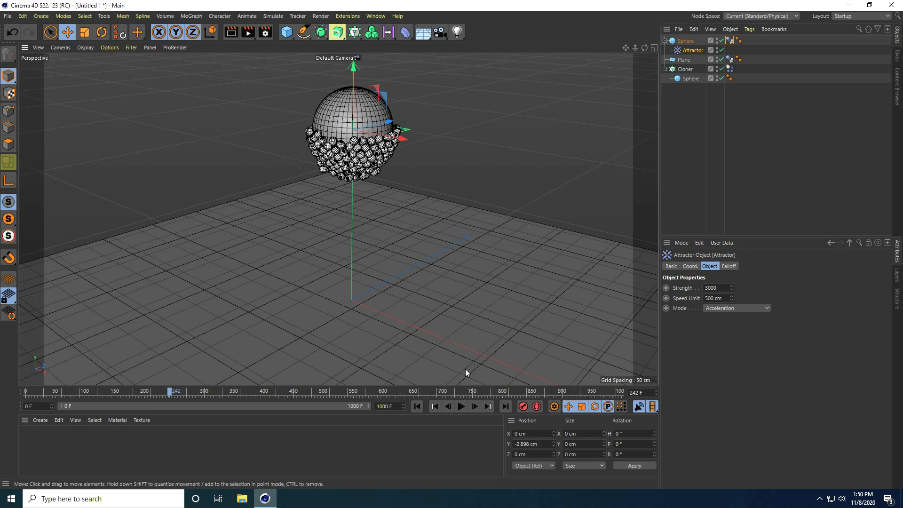
{"action": "left_click", "coordinate": [418, 406]}
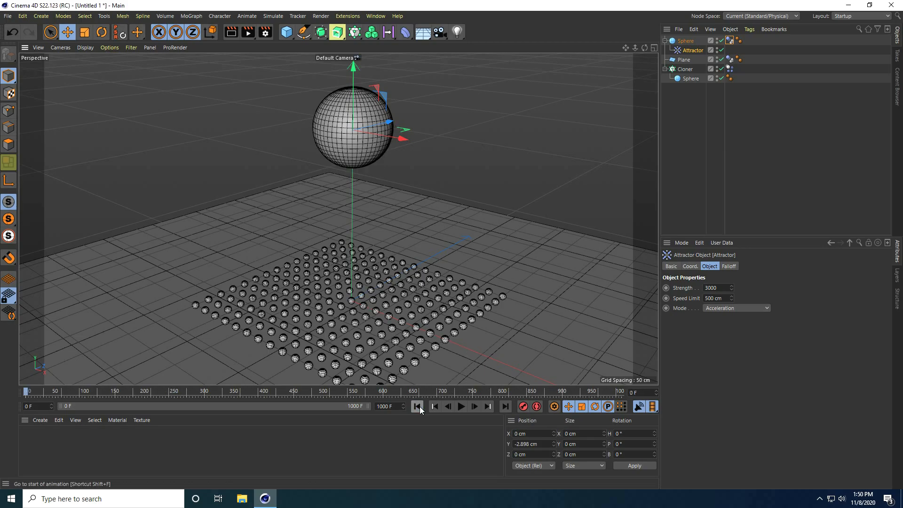
Add a Vibrate animation tag to the large sphere.
{"action": "left_click", "coordinate": [685, 41]}
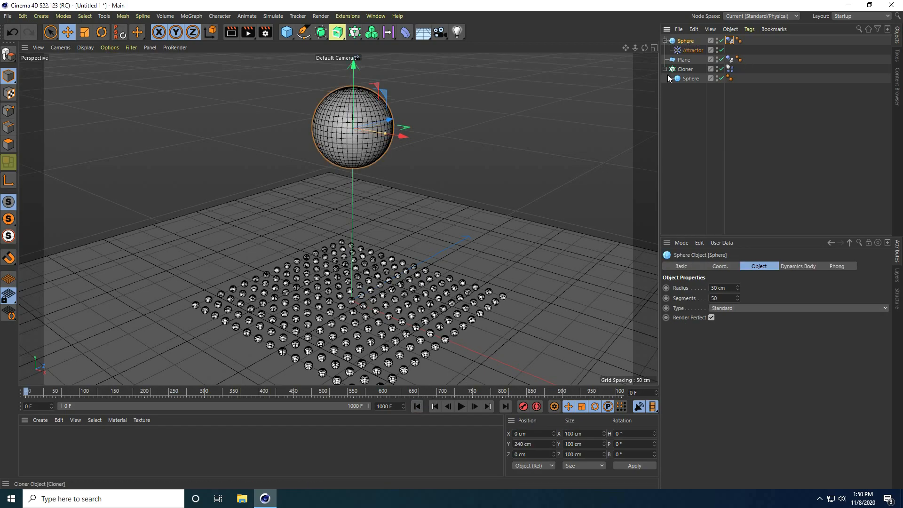
{"action": "right_click", "coordinate": [682, 42]}
{"action": "mouse_move", "coordinate": [707, 49]}
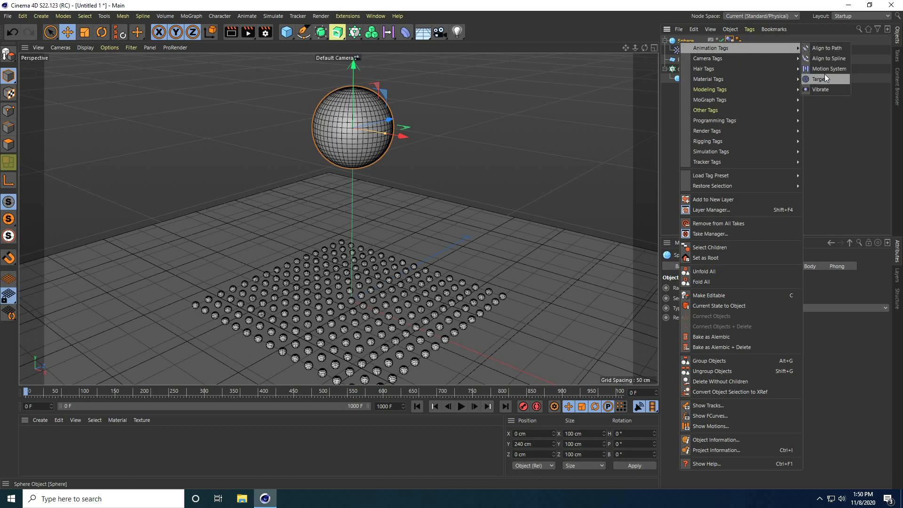
{"action": "left_click", "coordinate": [815, 88]}
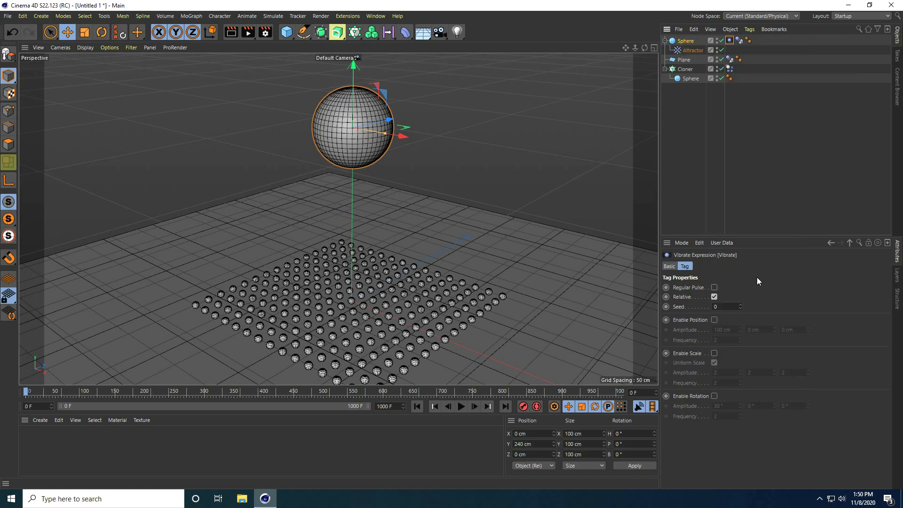
Enable rotation in the Vibrate tag with an amplitude of 360° on all three axes and a frequency of 0.5.
{"action": "left_click", "coordinate": [714, 396]}
{"action": "key", "text": "Tab"}
{"action": "type", "text": "360"}
{"action": "key", "text": "Tab"}
{"action": "type", "text": "360"}
{"action": "key", "text": "Tab"}
{"action": "type", "text": "360"}
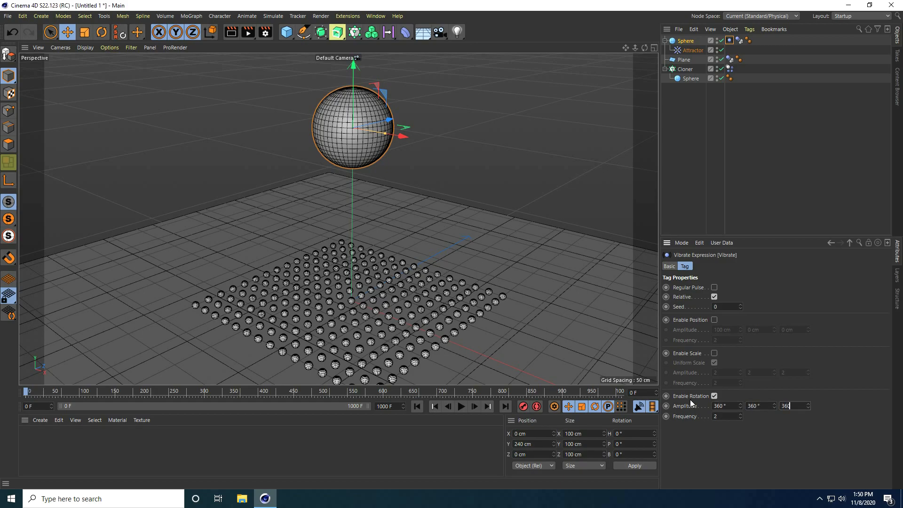
{"action": "key", "text": "Tab"}
Replay the simulation from the start to check the clones on the rotating sphere, and rewind to frame 0.
{"action": "left_click", "coordinate": [417, 406]}
{"action": "left_click", "coordinate": [460, 408]}
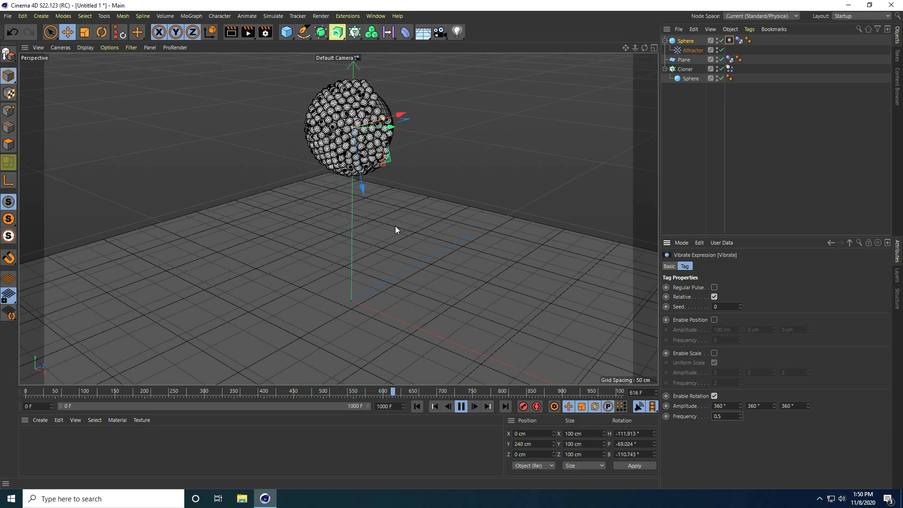
{"action": "left_click", "coordinate": [462, 406]}
{"action": "left_click", "coordinate": [417, 405]}
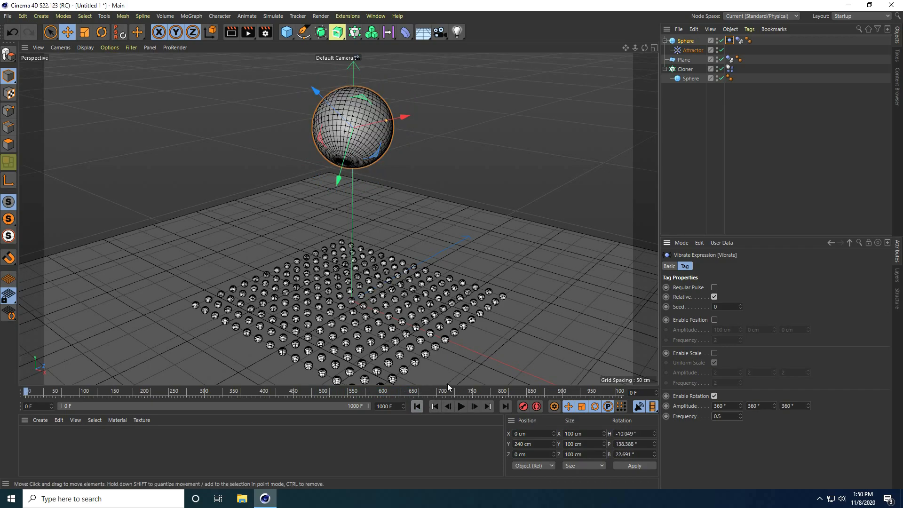
Add a MoGraph Sound effector to the Cloner.
{"action": "left_click", "coordinate": [686, 70]}
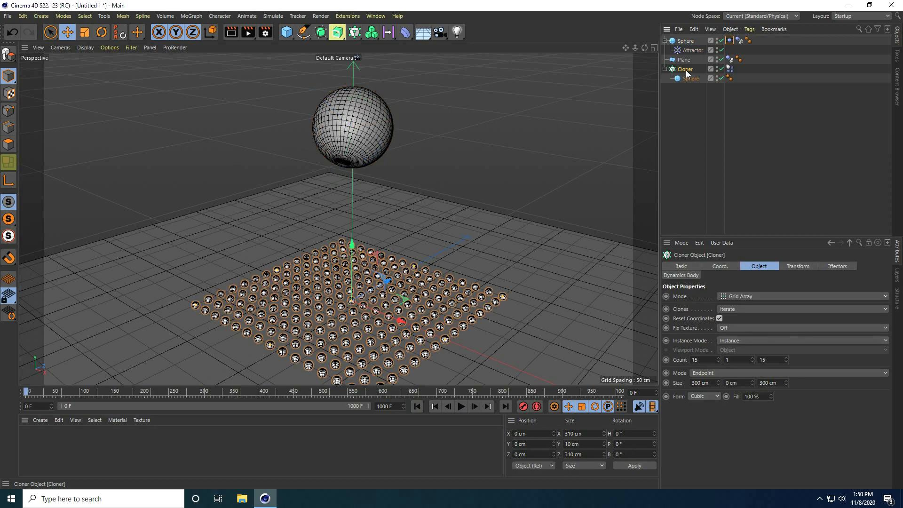
{"action": "left_click", "coordinate": [190, 16]}
{"action": "mouse_move", "coordinate": [202, 31]}
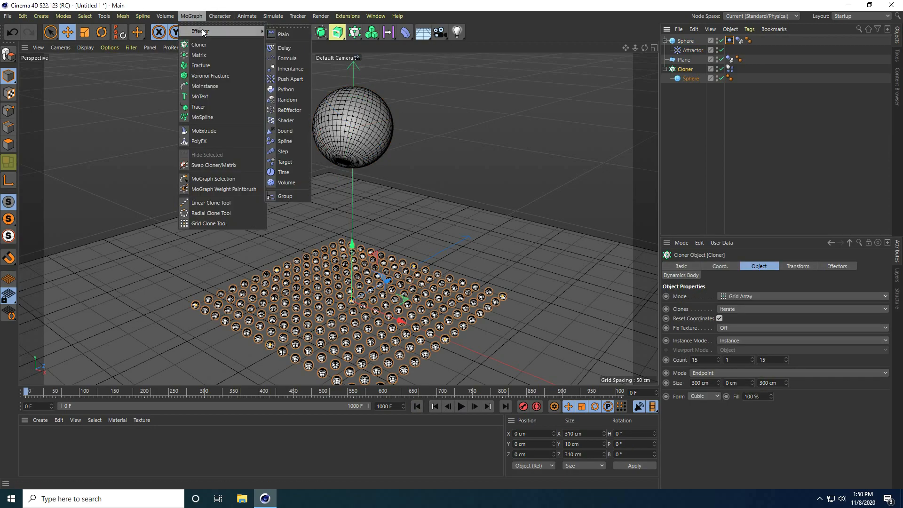
{"action": "left_click", "coordinate": [284, 130]}
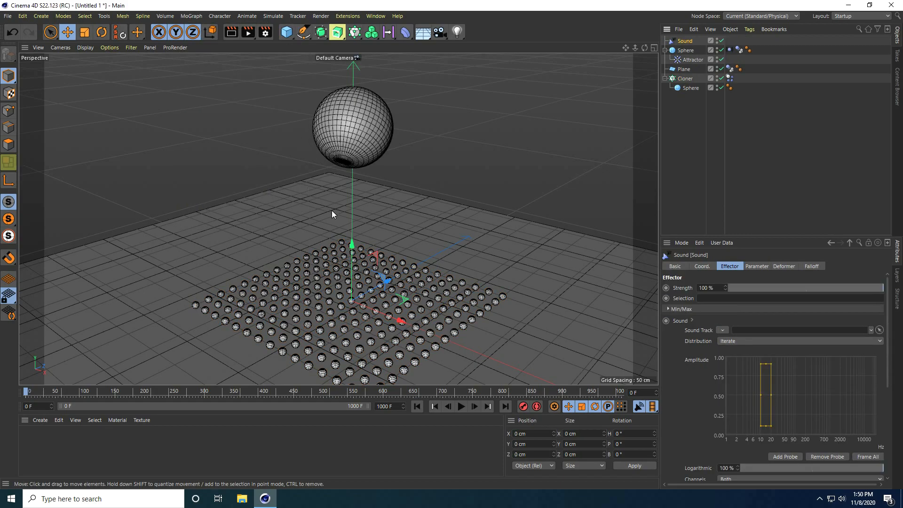
Load the audio file Toe_Jam from the Desktop's sound folder as the Sound effector's sound track.
{"action": "left_click", "coordinate": [723, 331]}
{"action": "left_click", "coordinate": [417, 111]}
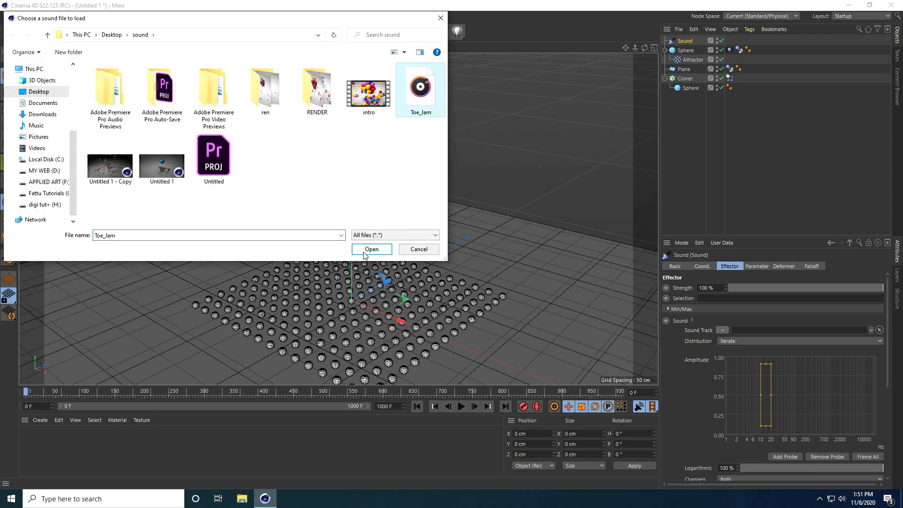
{"action": "mouse_move", "coordinate": [411, 114]}
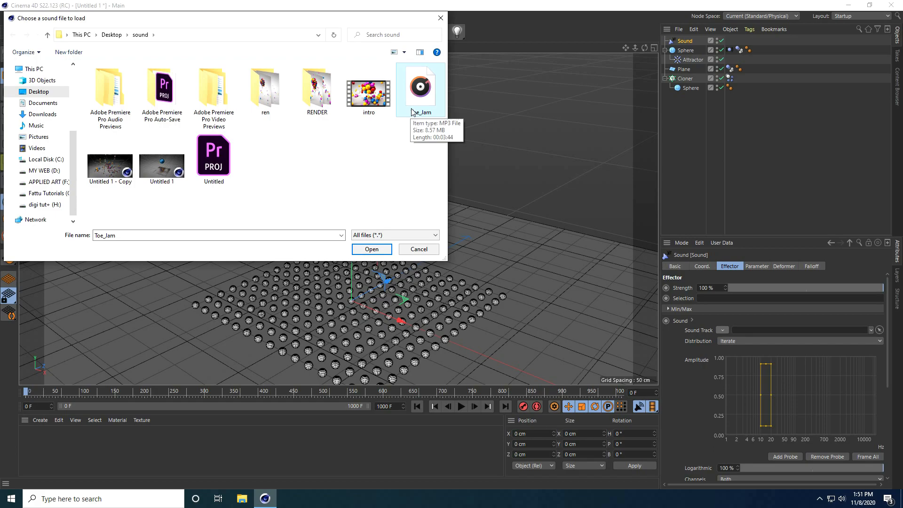
{"action": "left_click", "coordinate": [372, 249]}
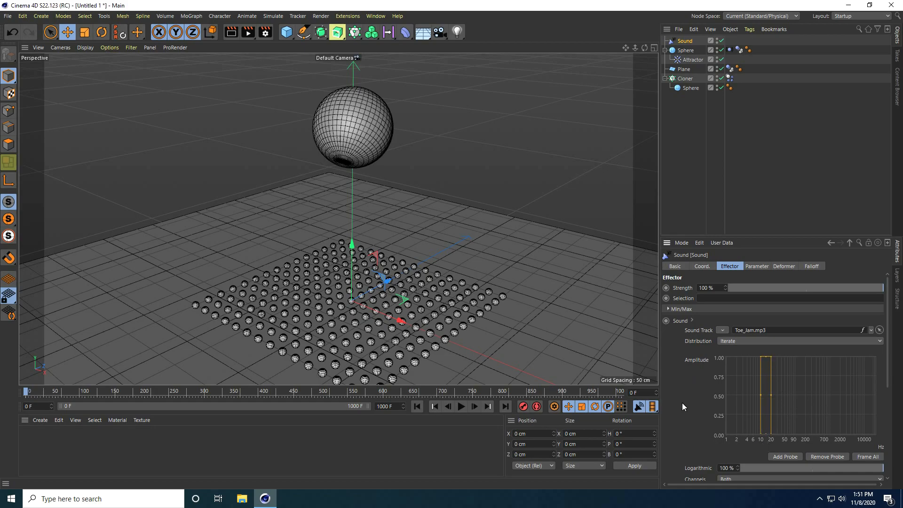
Set the Sound effector probe's decay to 20 % and adjust the probe's strength.
{"action": "scroll", "coordinate": [683, 406], "scroll_direction": "down", "scroll_amount": 5}
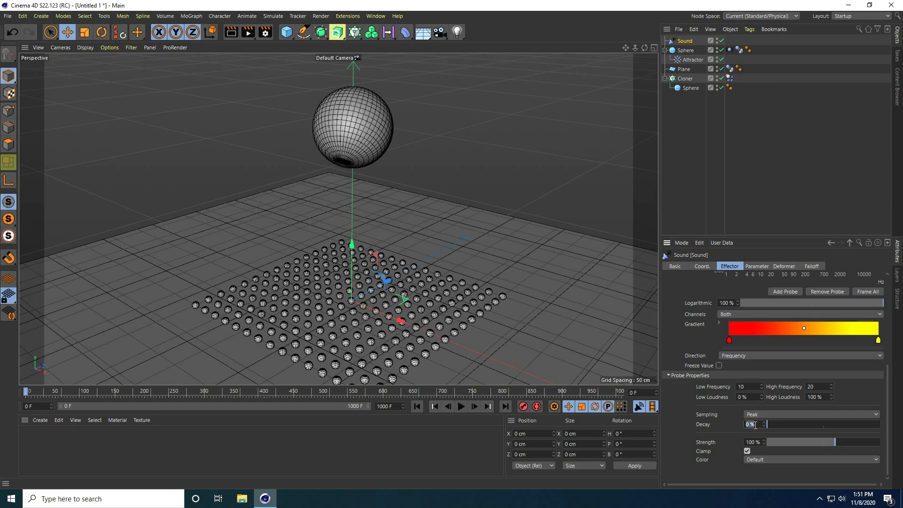
{"action": "key", "text": "Tab"}
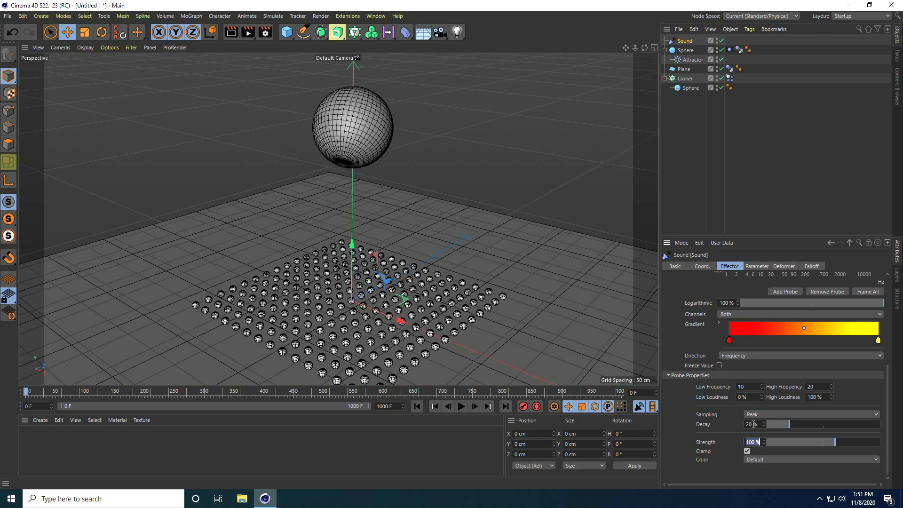
{"action": "type", "text": "1"}
Make the Sound effector drive scale instead of position, using a uniform scale of -4.
{"action": "left_click", "coordinate": [748, 267]}
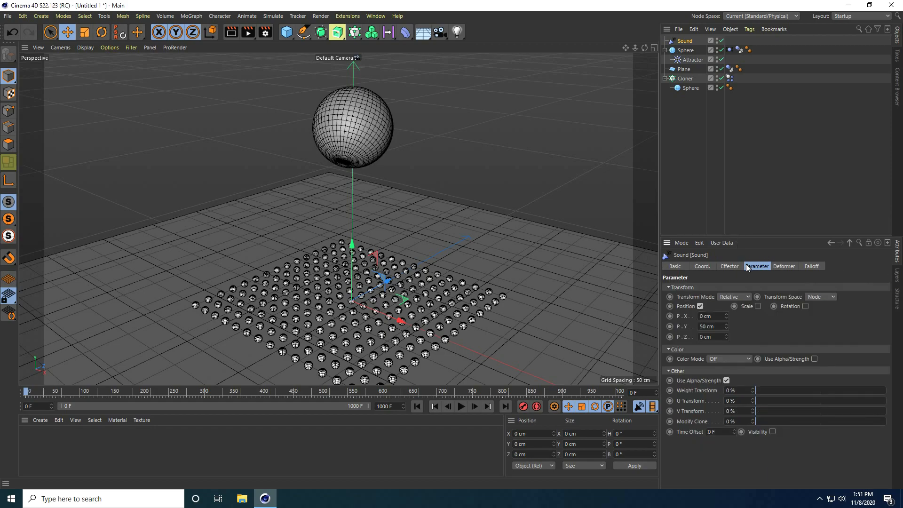
{"action": "left_click", "coordinate": [700, 306]}
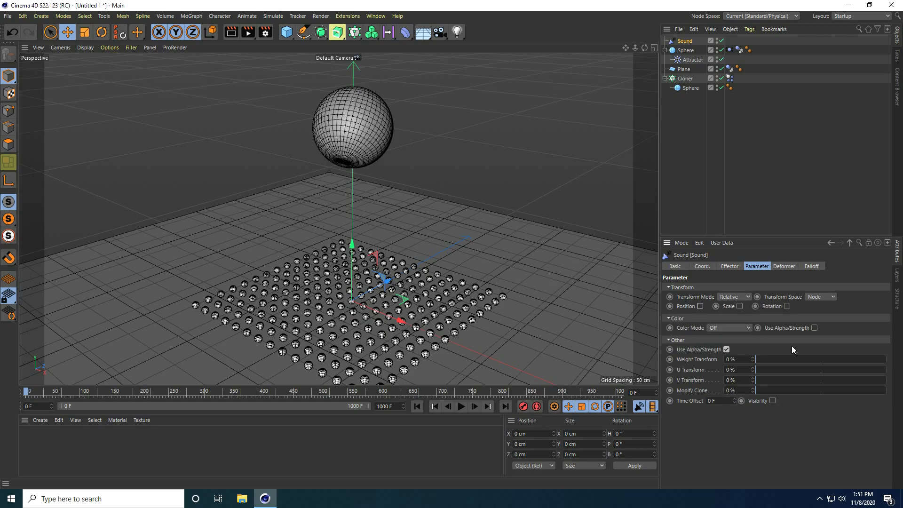
{"action": "left_click", "coordinate": [739, 306]}
{"action": "left_click", "coordinate": [761, 347]}
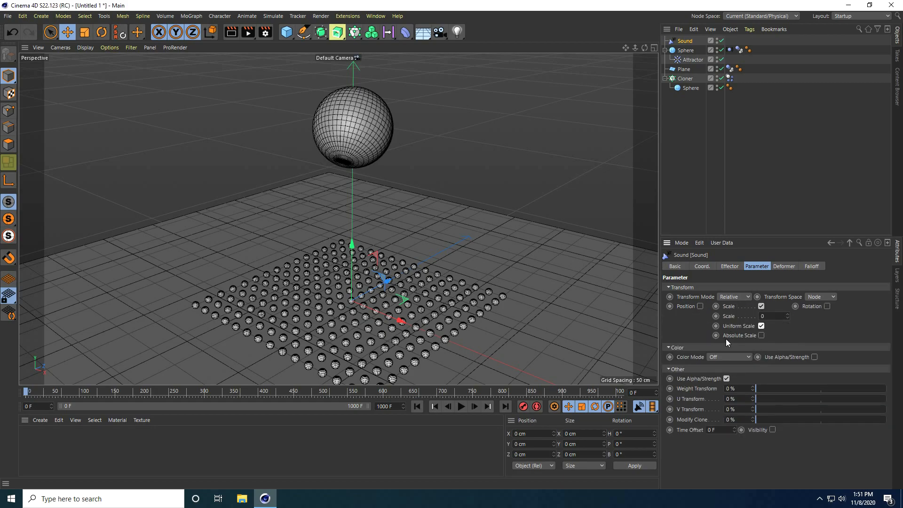
{"action": "type", "text": "-4"}
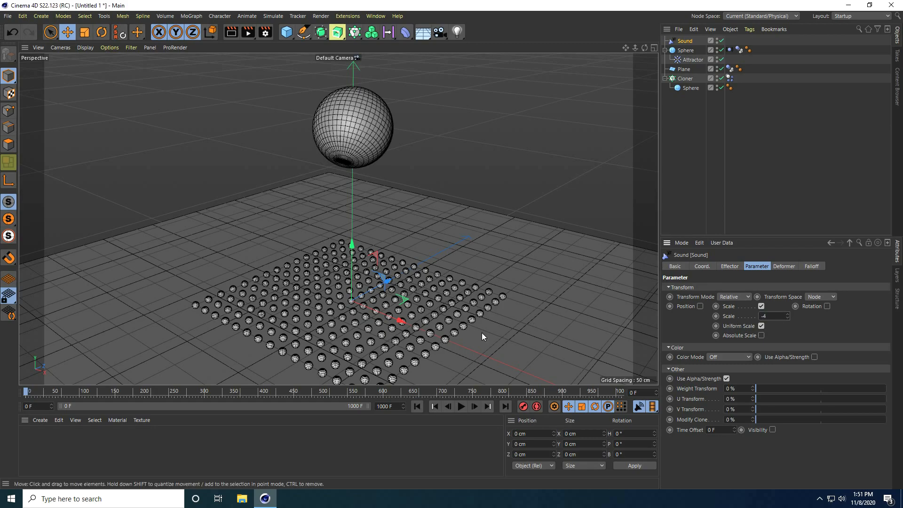
Play the simulation to check how the sound scales the clones, and rewind to frame 0.
{"action": "left_click", "coordinate": [460, 406]}
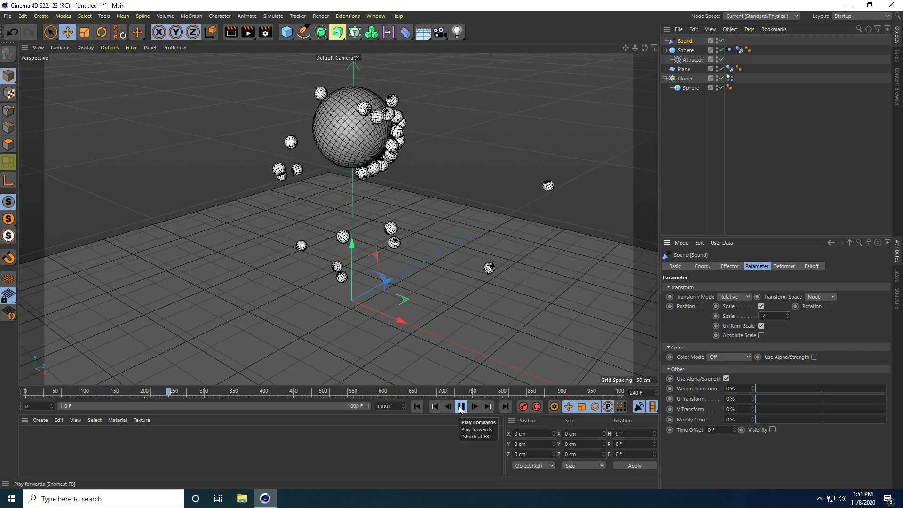
{"action": "left_click", "coordinate": [460, 408]}
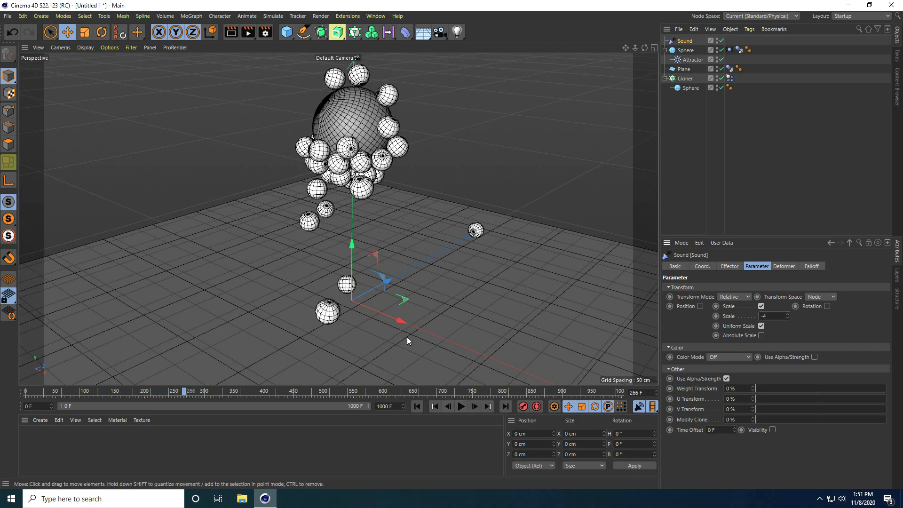
{"action": "left_click", "coordinate": [416, 406]}
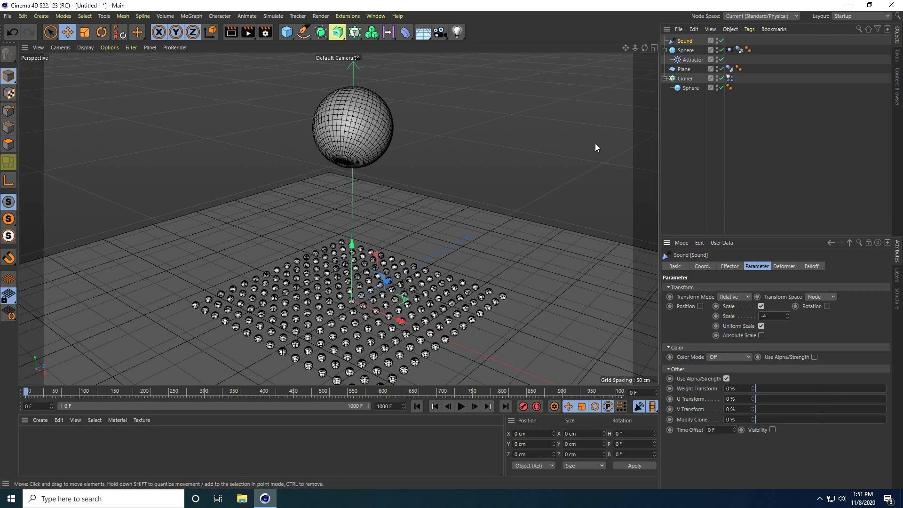
Add a MoGraph Random effector to the Cloner.
{"action": "left_click", "coordinate": [686, 79]}
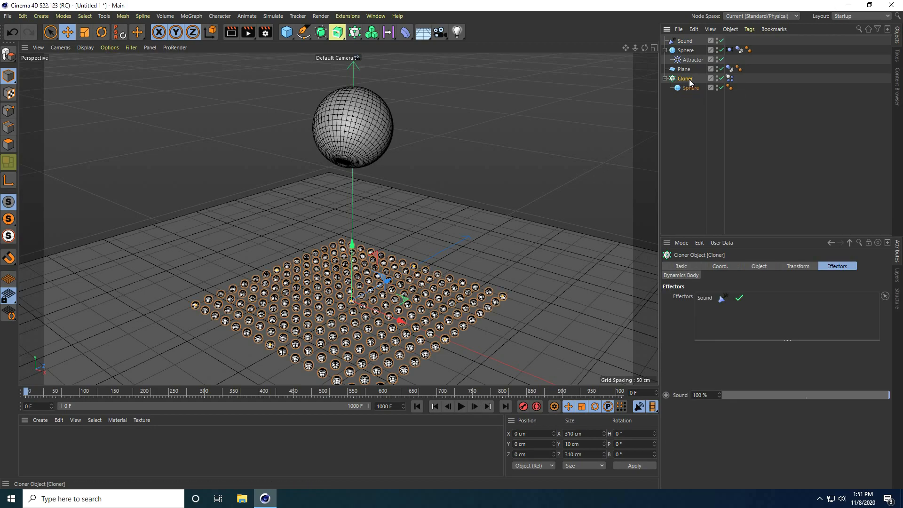
{"action": "left_click", "coordinate": [190, 16]}
{"action": "mouse_move", "coordinate": [203, 34]}
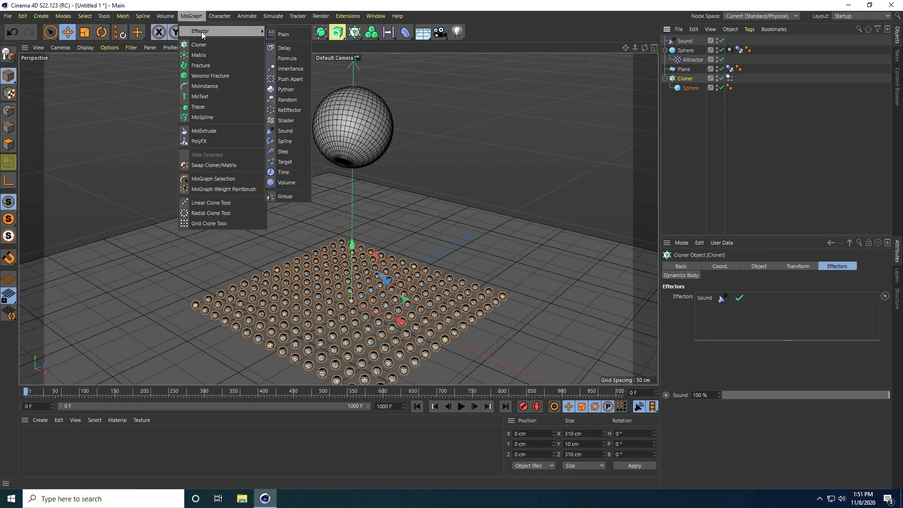
{"action": "left_click", "coordinate": [298, 101]}
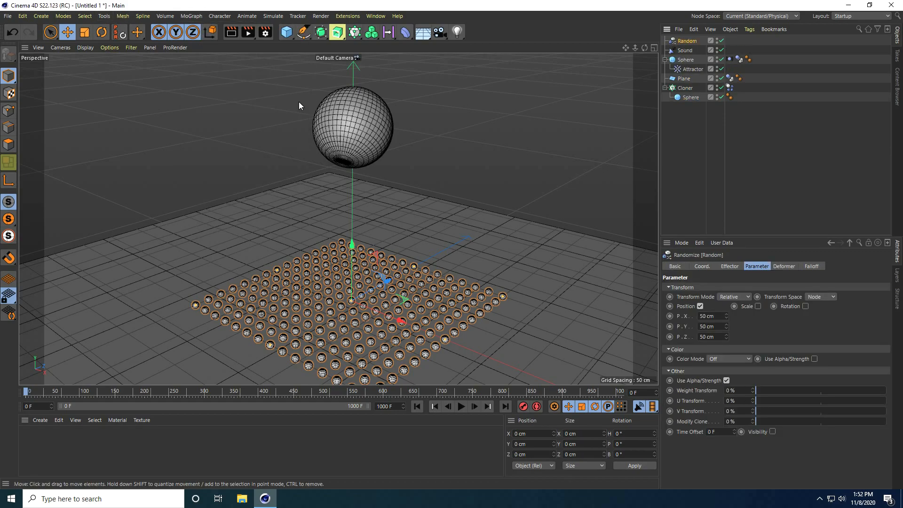
Turn off the Random effector's position and enable uniform scale with a value of -2.
{"action": "left_click", "coordinate": [701, 306]}
{"action": "left_click", "coordinate": [743, 309]}
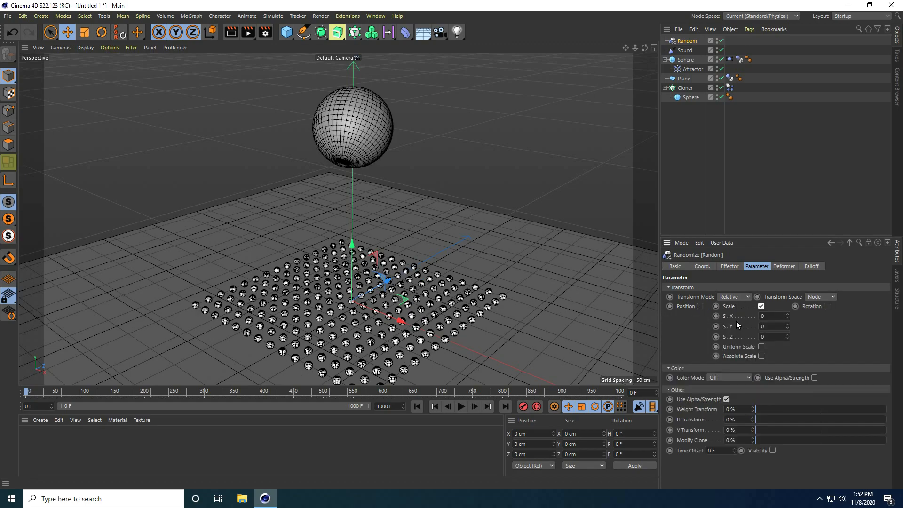
{"action": "left_click", "coordinate": [760, 347]}
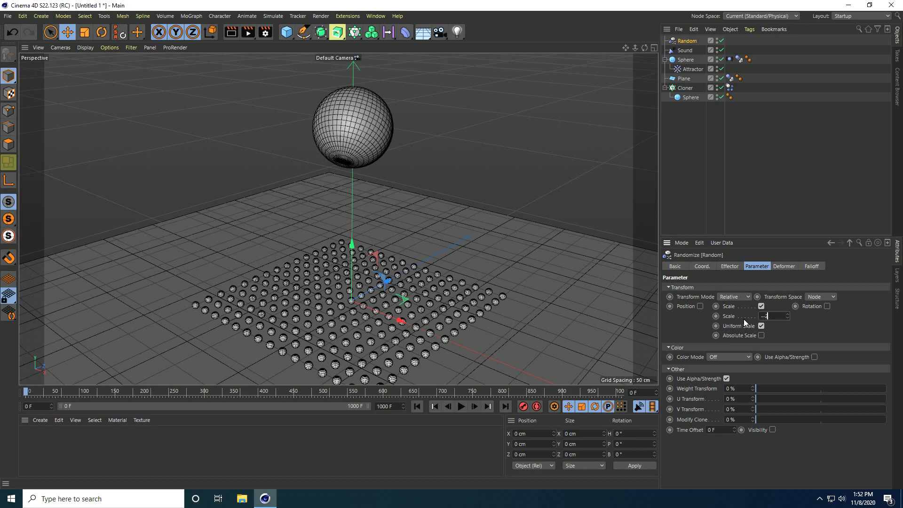
{"action": "type", "text": "-2"}
{"action": "key", "text": "Return"}
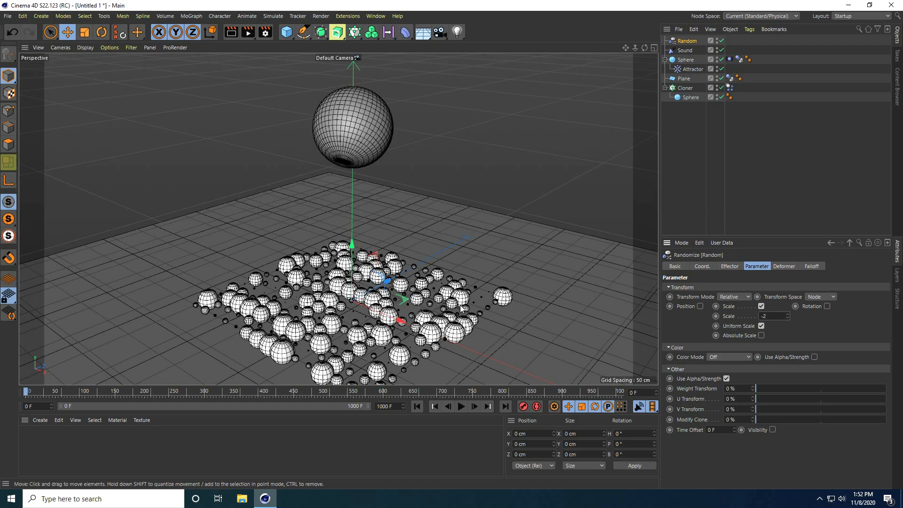
Set the Random effector's mode to Noise with an animation speed of 30 %.
{"action": "left_click", "coordinate": [730, 267]}
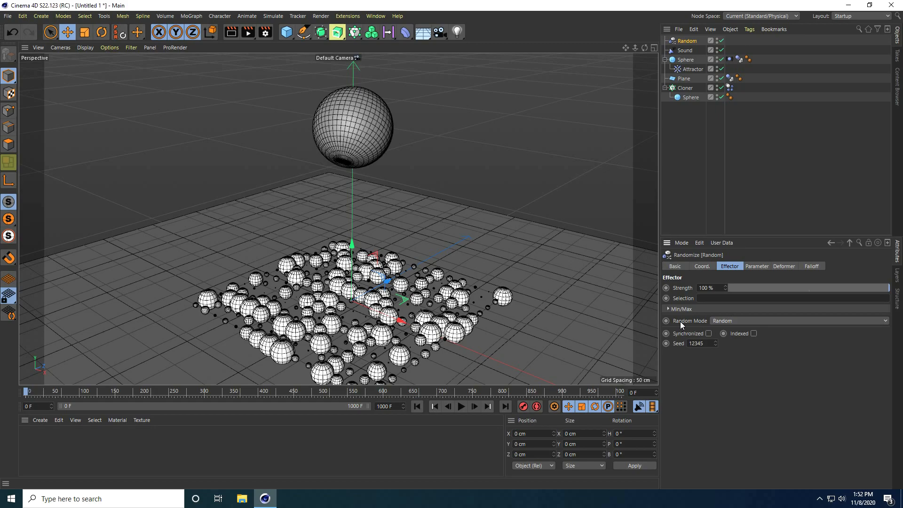
{"action": "left_click", "coordinate": [720, 321]}
{"action": "left_click", "coordinate": [727, 350]}
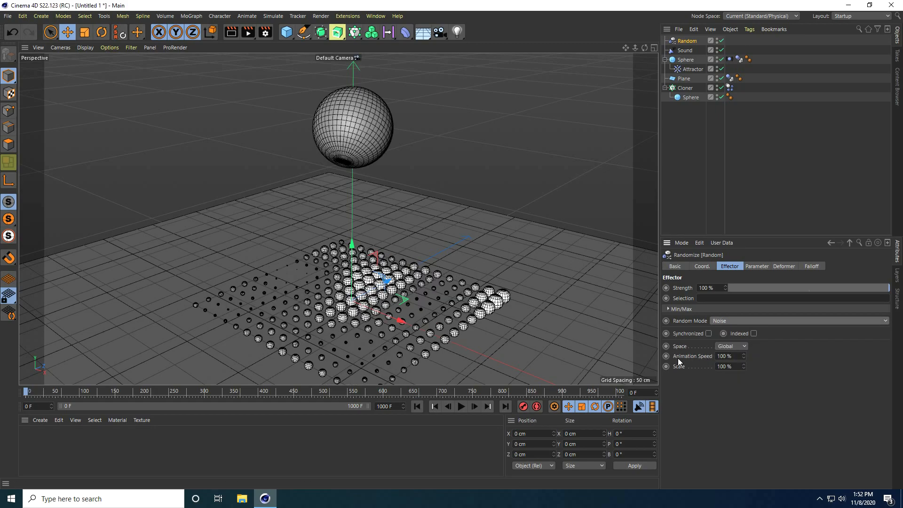
{"action": "double_click", "coordinate": [729, 356]}
{"action": "type", "text": "30"}
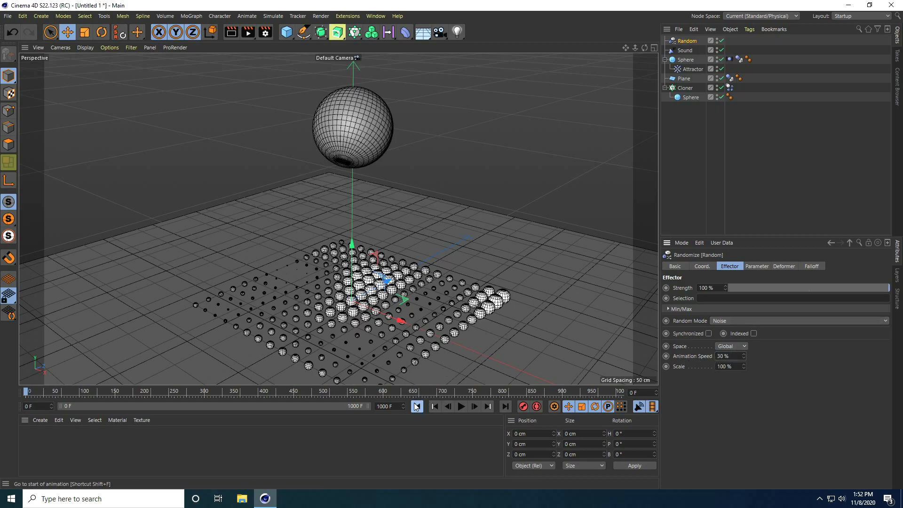
Play the simulation to check the clones' noise-based size variation, and rewind to frame 0.
{"action": "left_click", "coordinate": [465, 407]}
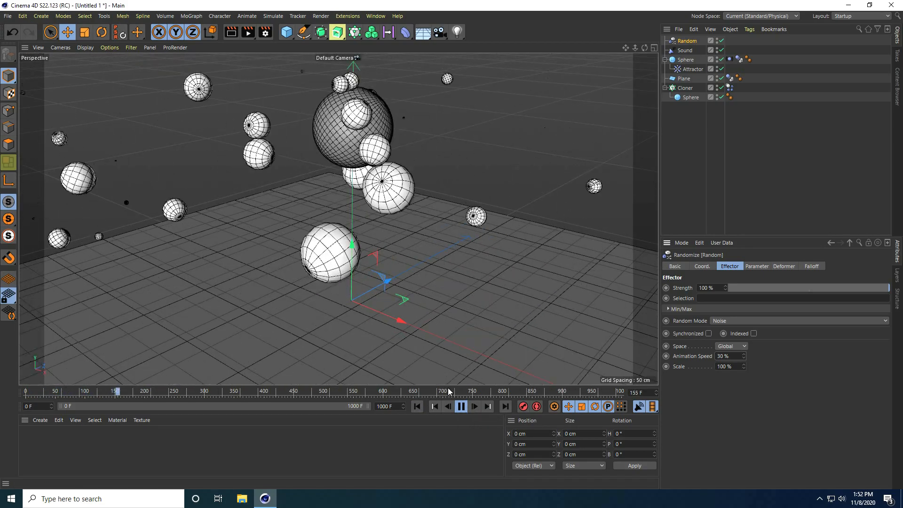
{"action": "left_click", "coordinate": [462, 406]}
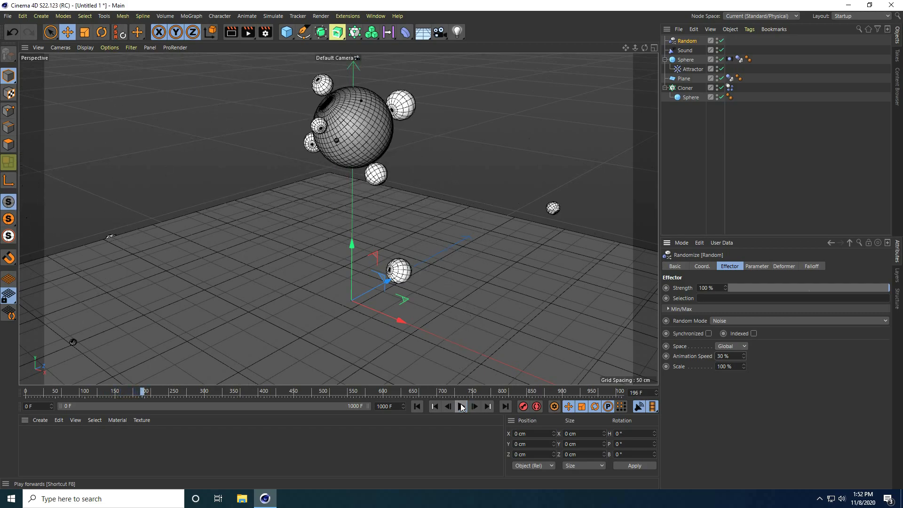
{"action": "left_click", "coordinate": [418, 406]}
Add a cube primitive measuring 500 cm on all three axes.
{"action": "scroll", "coordinate": [324, 295], "scroll_direction": "down", "scroll_amount": 3}
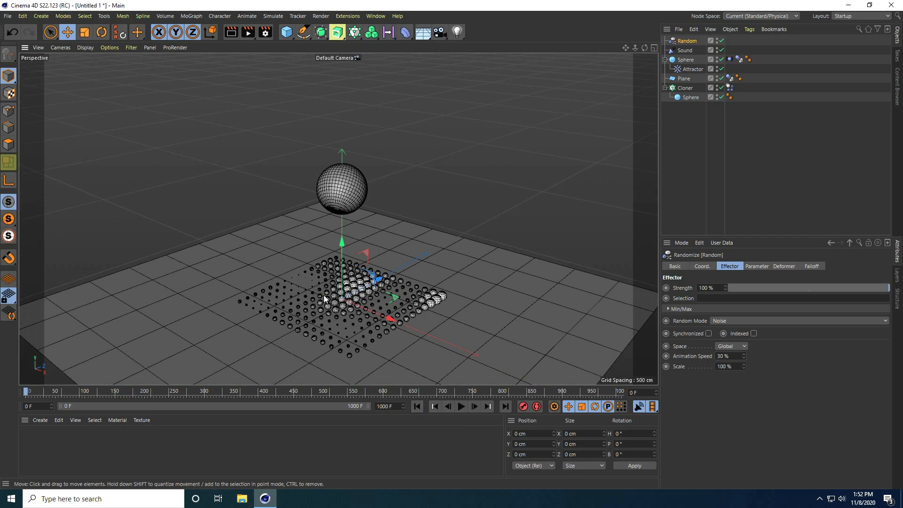
{"action": "scroll", "coordinate": [324, 295], "scroll_direction": "up", "scroll_amount": 3}
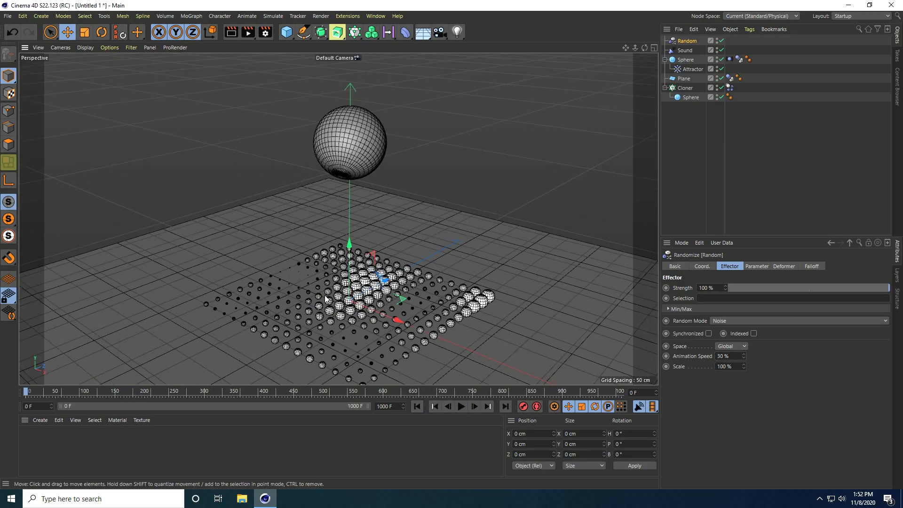
{"action": "left_click", "coordinate": [289, 35]}
{"action": "left_click", "coordinate": [365, 47]}
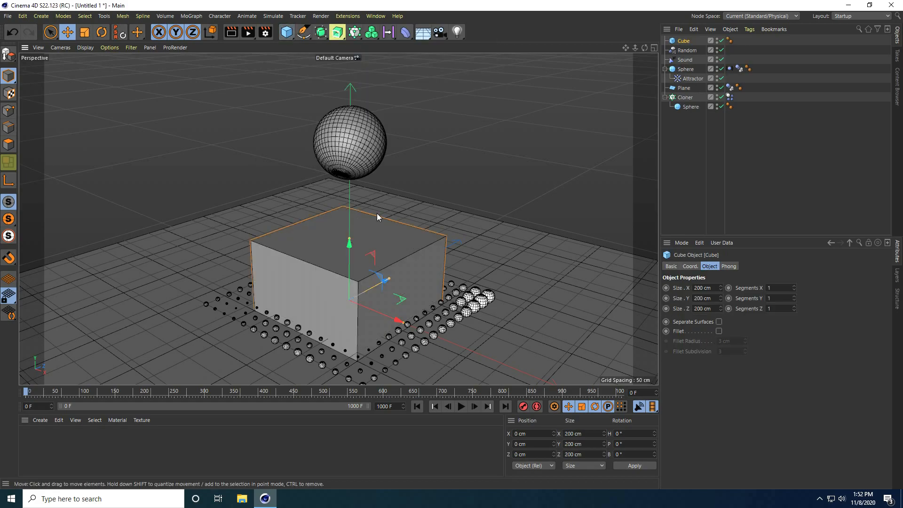
{"action": "left_click", "coordinate": [708, 289]}
{"action": "type", "text": "500"}
{"action": "key", "text": "Tab"}
{"action": "type", "text": "500"}
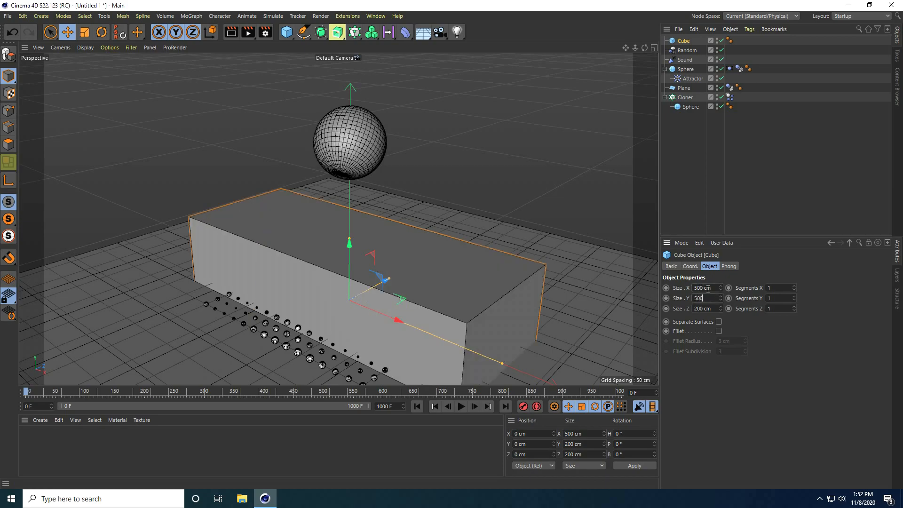
{"action": "key", "text": "Tab"}
{"action": "type", "text": "5"}
{"action": "key", "text": "Return"}
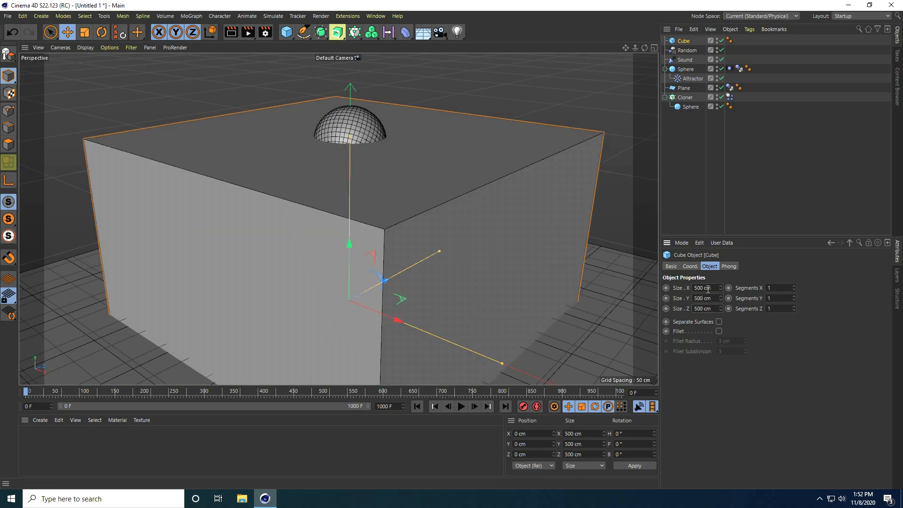
Raise the cube to a Y position of about 177 cm so it encloses the large sphere and the clones.
{"action": "scroll", "coordinate": [332, 167], "scroll_direction": "down", "scroll_amount": 3}
{"action": "left_click_drag", "start_coordinate": [344, 219], "coordinate": [340, 185]}
{"action": "middle_click", "coordinate": [340, 186]}
{"action": "middle_click", "coordinate": [463, 268]}
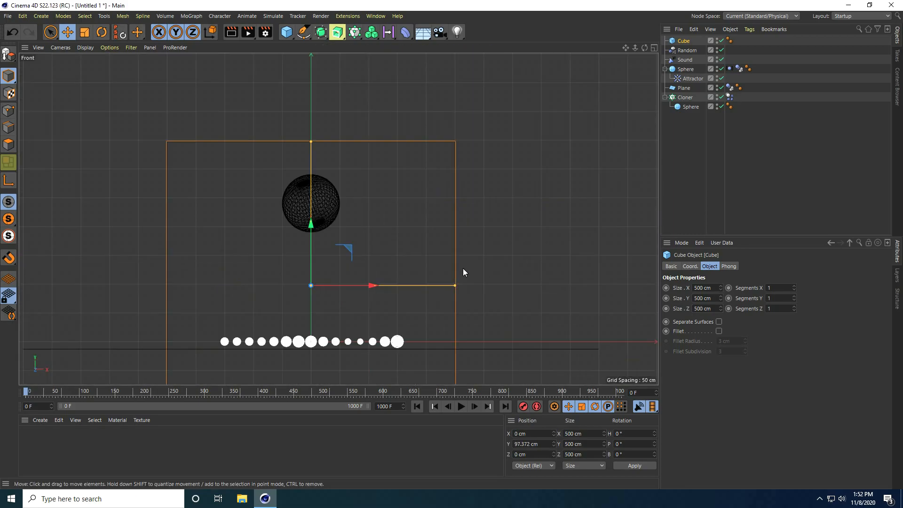
{"action": "left_click_drag", "start_coordinate": [310, 238], "coordinate": [328, 181]}
{"action": "middle_click", "coordinate": [331, 248]}
{"action": "middle_click", "coordinate": [242, 161]}
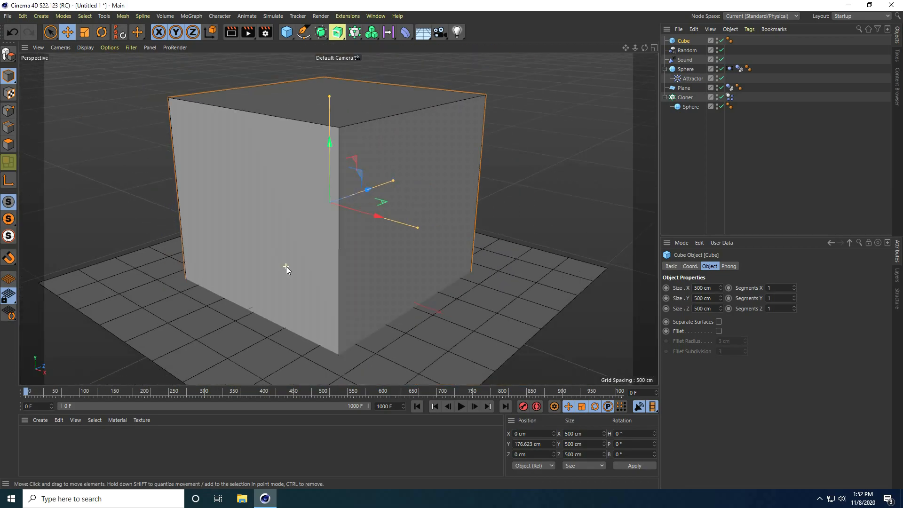
Give the cube a Collider Body tag and set its collision shape to Static Mesh.
{"action": "scroll", "coordinate": [287, 267], "scroll_direction": "up", "scroll_amount": 1}
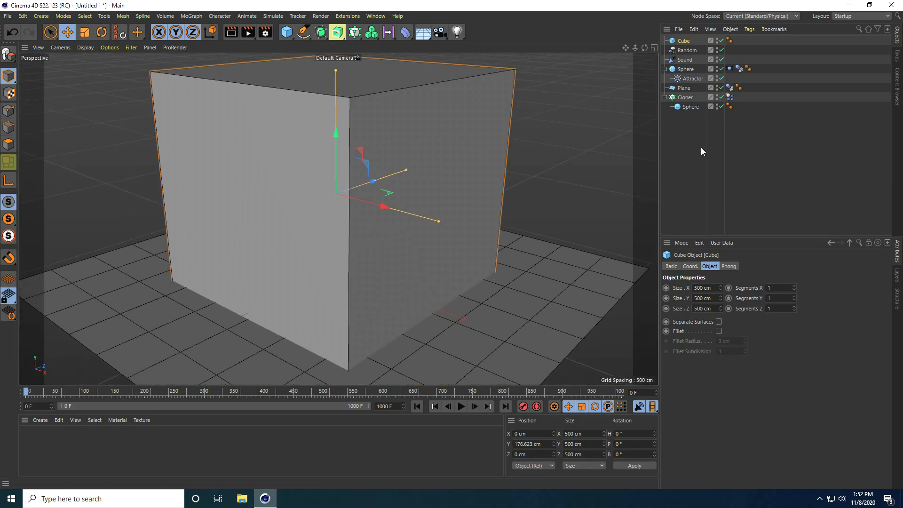
{"action": "right_click", "coordinate": [683, 40]}
{"action": "mouse_move", "coordinate": [723, 149]}
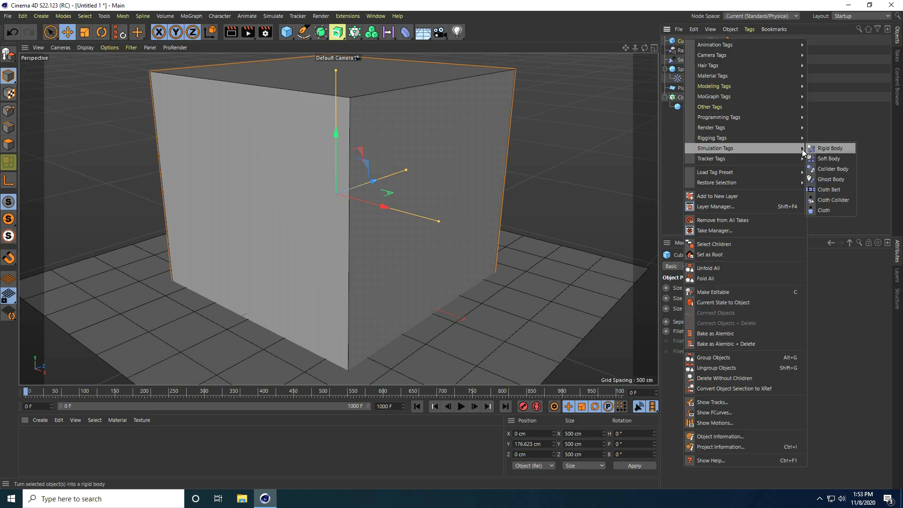
{"action": "left_click", "coordinate": [842, 170]}
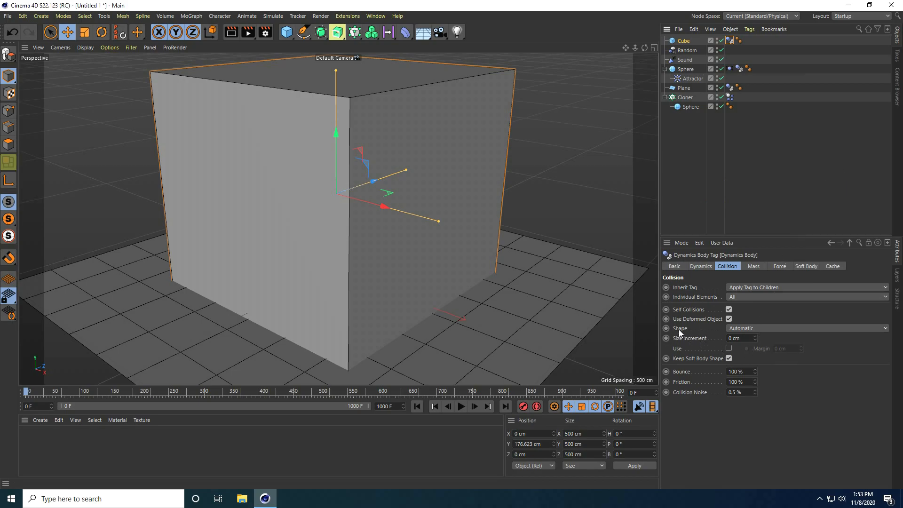
{"action": "left_click", "coordinate": [748, 329]}
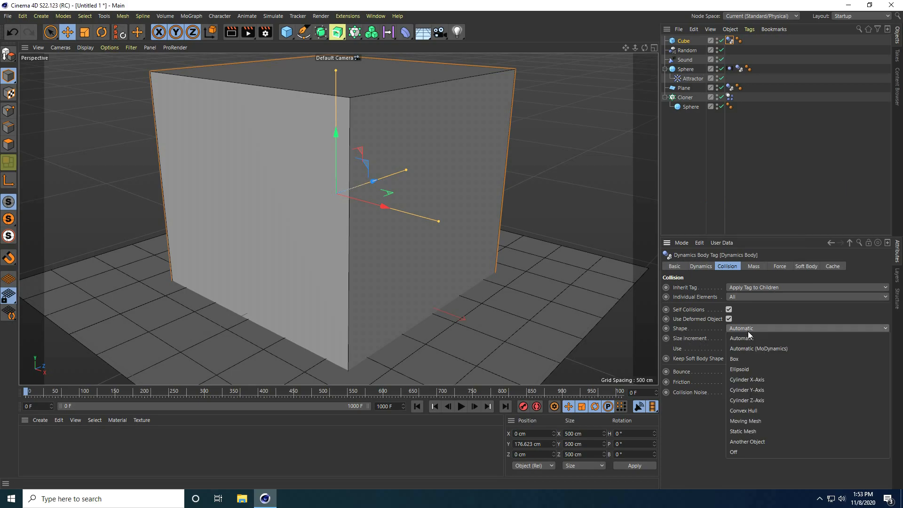
{"action": "left_click", "coordinate": [755, 432]}
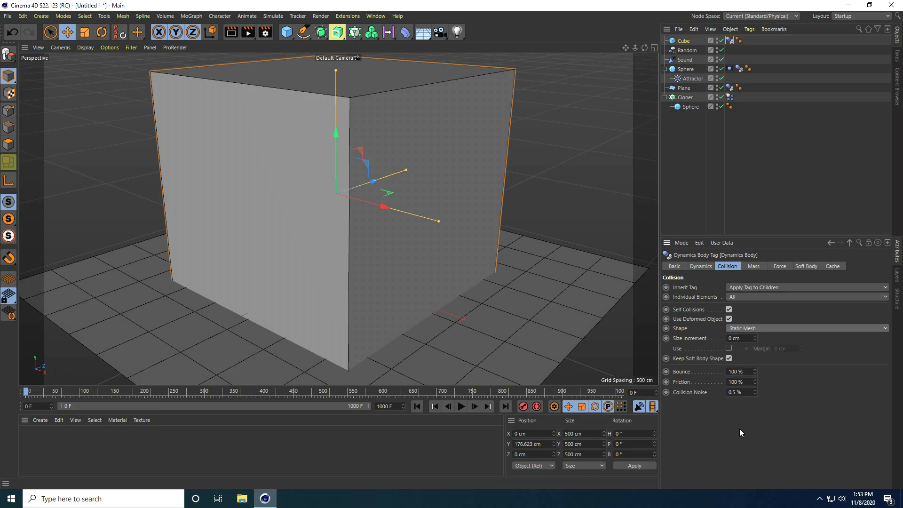
Hide the cube in both the viewport and the render.
{"action": "double_click", "coordinate": [717, 41]}
{"action": "scroll", "coordinate": [326, 200], "scroll_direction": "up", "scroll_amount": 1}
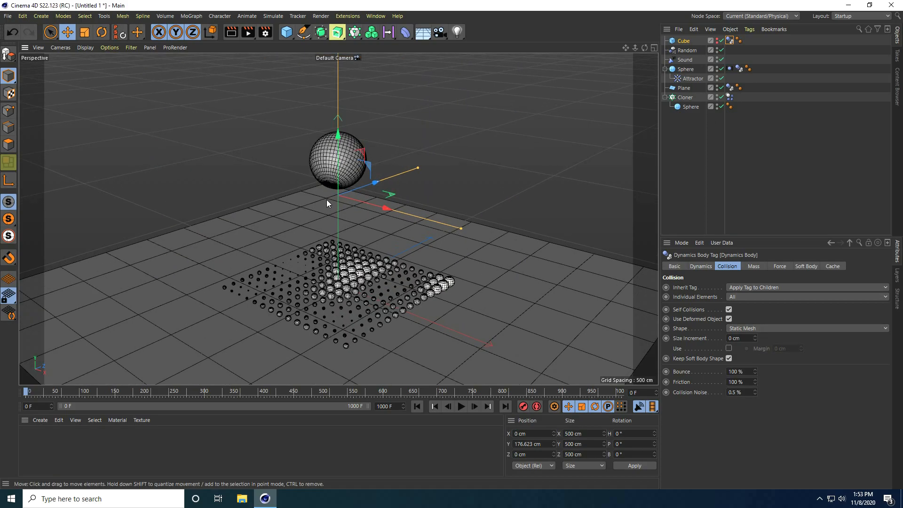
{"action": "scroll", "coordinate": [318, 353], "scroll_direction": "up", "scroll_amount": 1}
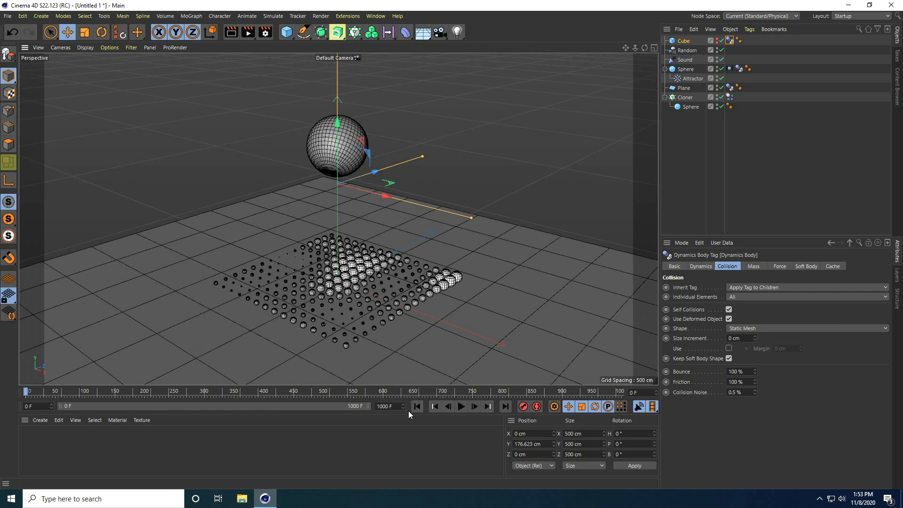
Play the simulation twice from frame 0 to check how the clones behave inside the hidden cube, and rewind.
{"action": "left_click", "coordinate": [463, 407]}
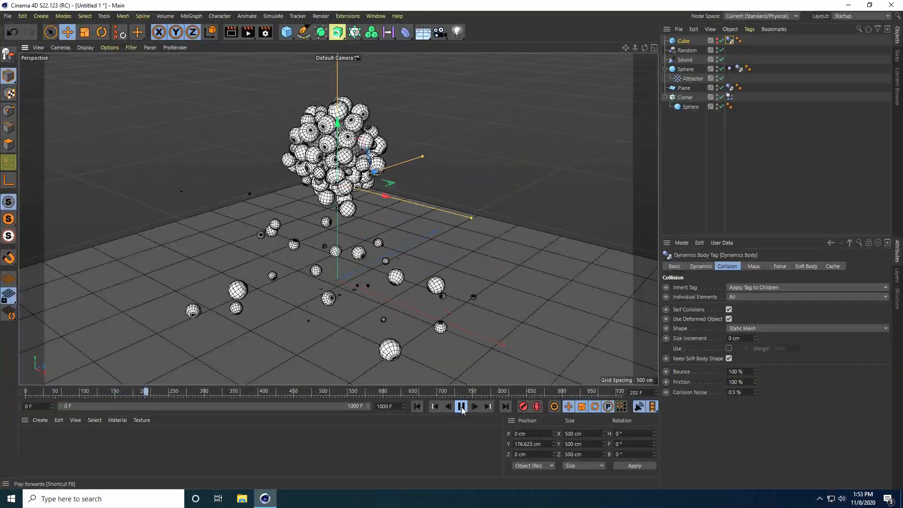
{"action": "left_click", "coordinate": [461, 406]}
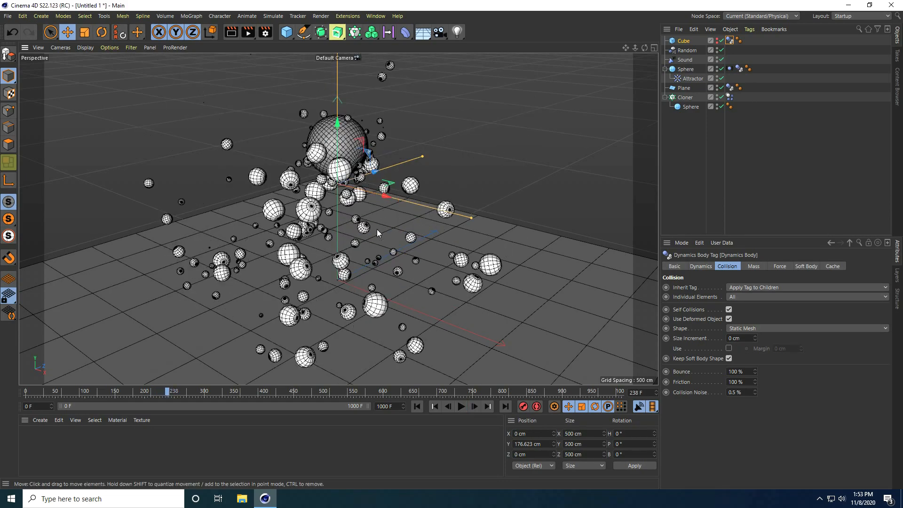
{"action": "left_click", "coordinate": [417, 406]}
{"action": "left_click", "coordinate": [460, 407]}
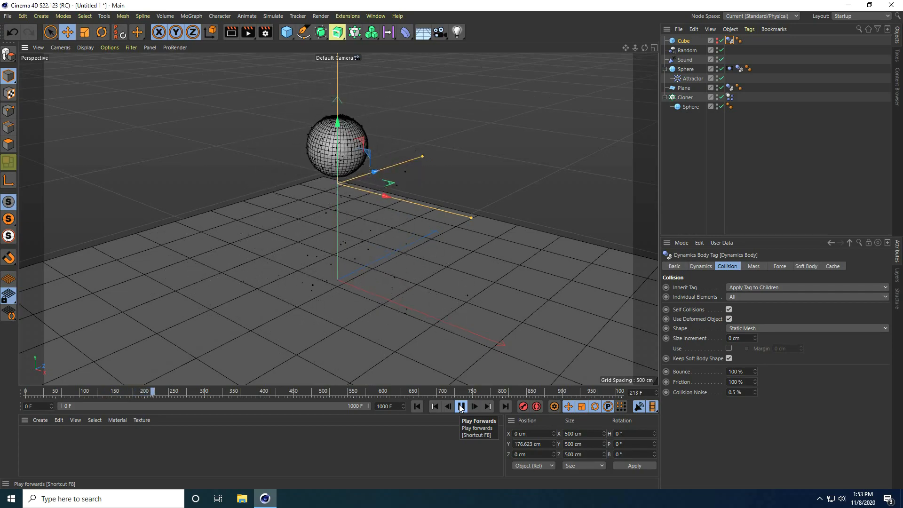
{"action": "left_click", "coordinate": [460, 407]}
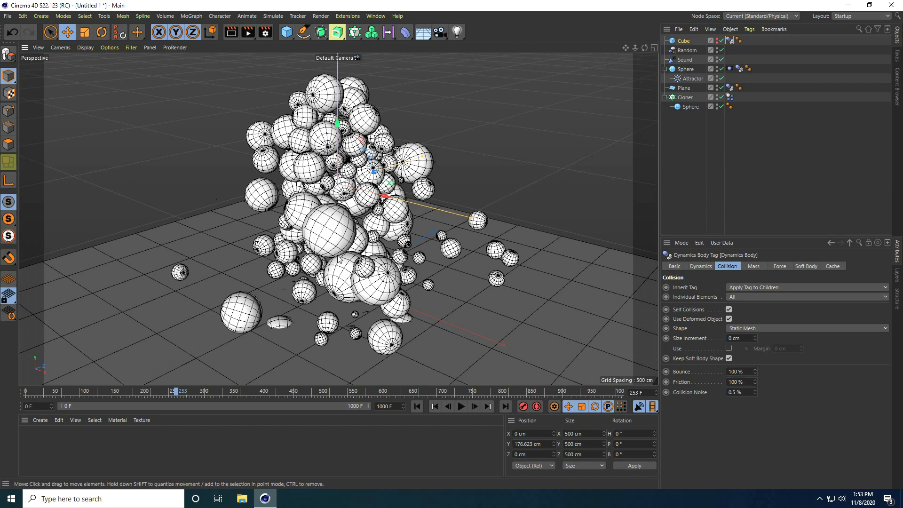
{"action": "left_click", "coordinate": [417, 406]}
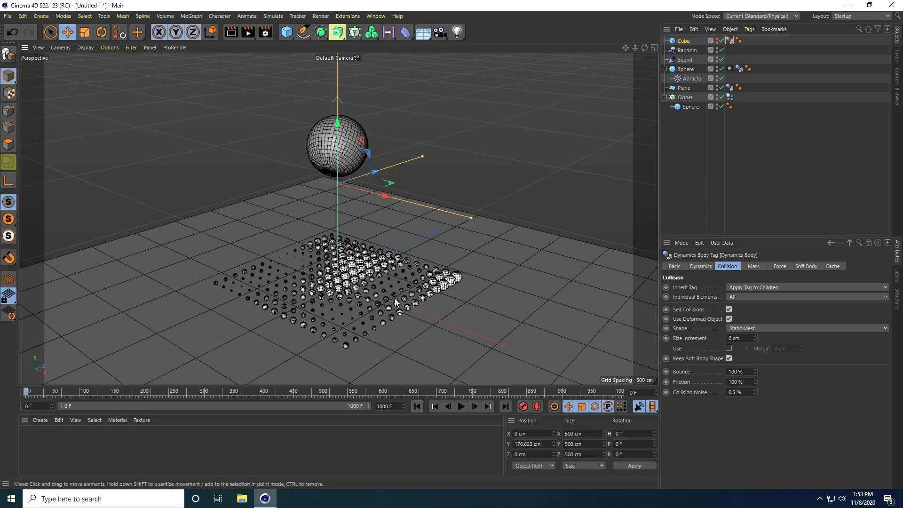
Add a Delay effector to the Cloner, with Spring mode and a strength of 60 %.
{"action": "left_click", "coordinate": [684, 99]}
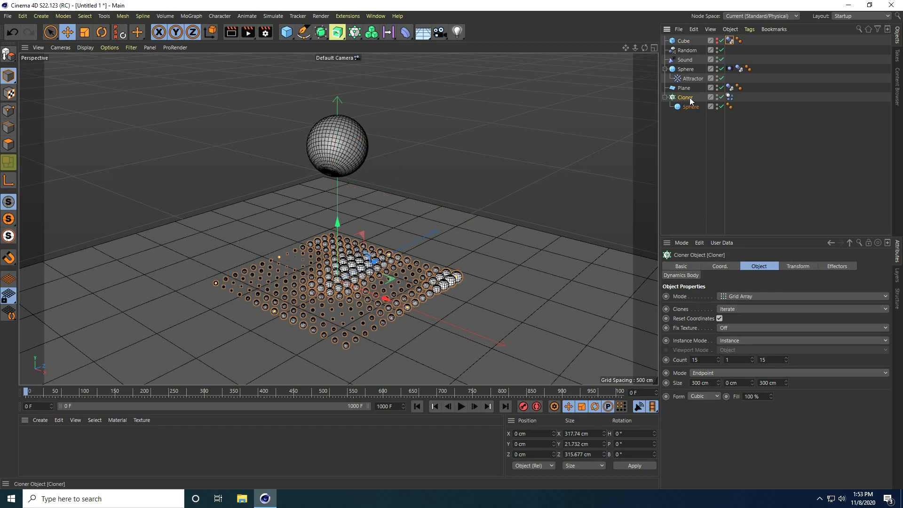
{"action": "left_click", "coordinate": [191, 17]}
{"action": "mouse_move", "coordinate": [215, 33]}
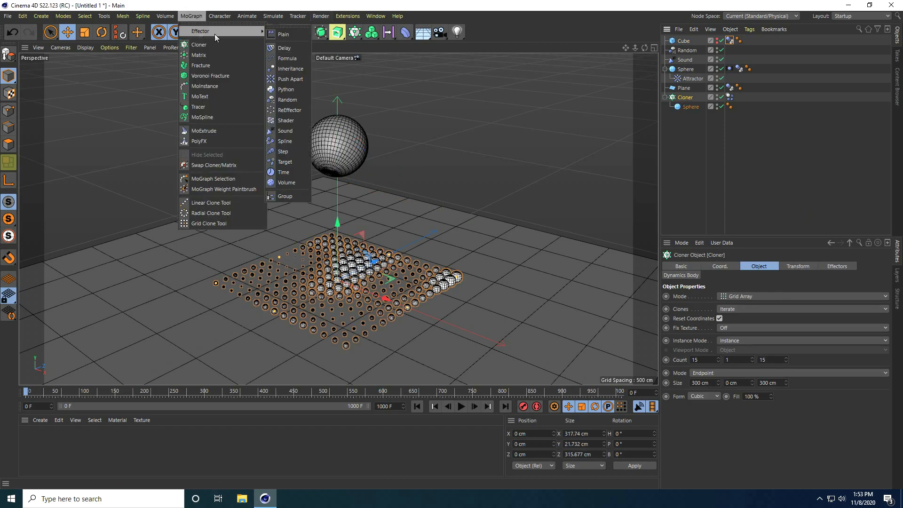
{"action": "left_click", "coordinate": [282, 49]}
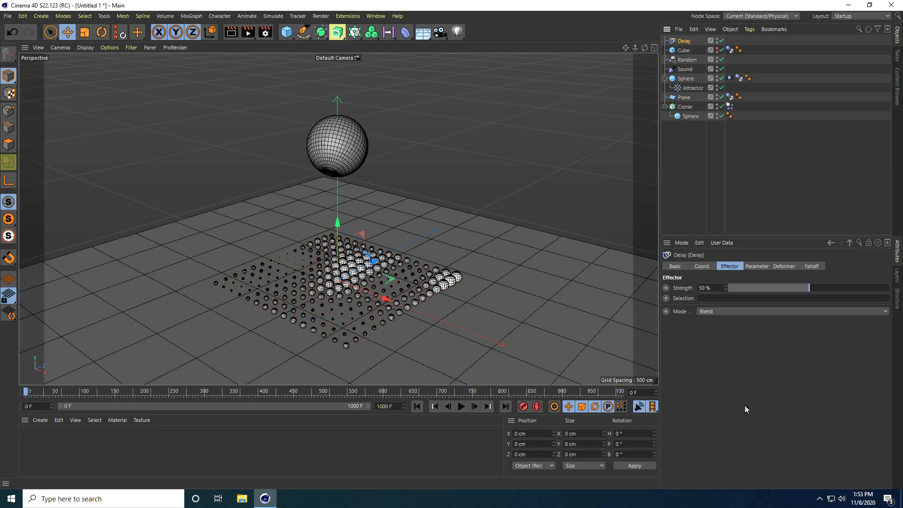
{"action": "left_click", "coordinate": [703, 313]}
{"action": "left_click", "coordinate": [713, 339]}
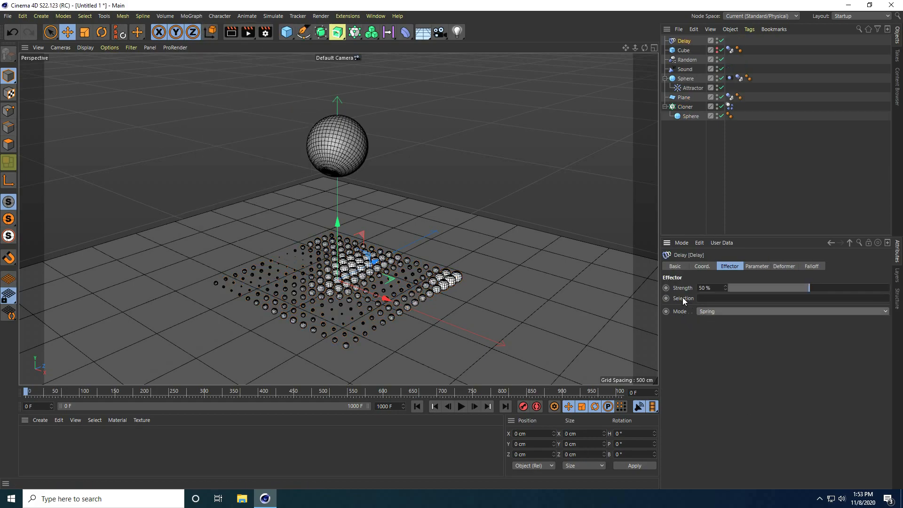
{"action": "left_click", "coordinate": [718, 284]}
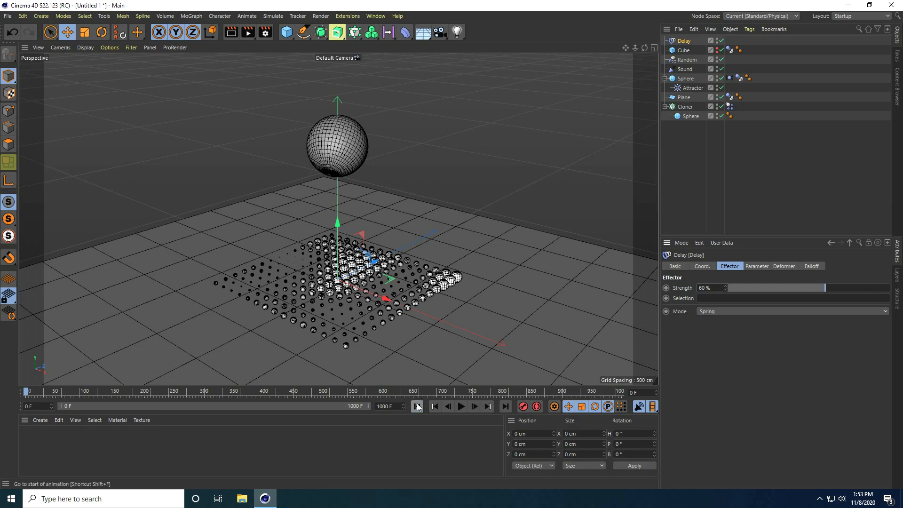
Play the simulation to check the clones' springy scaling with the Delay effector, and rewind to frame 0.
{"action": "left_click", "coordinate": [461, 406]}
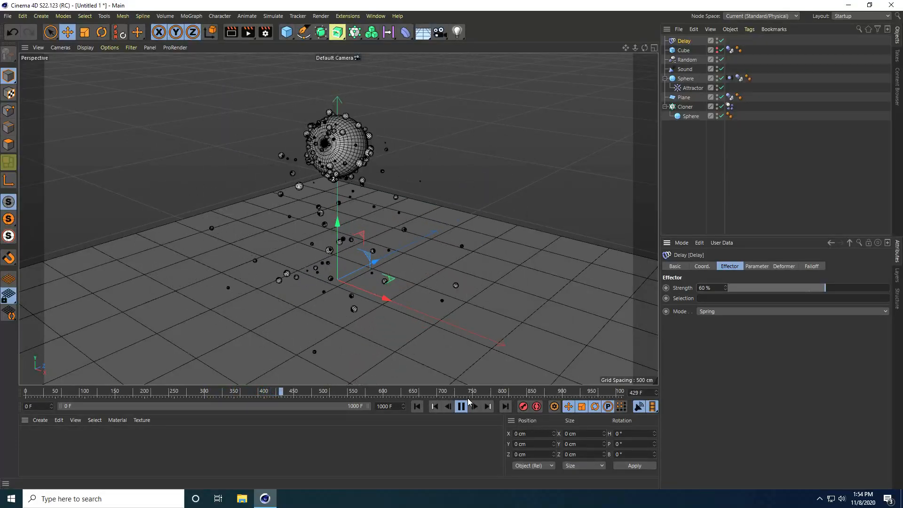
{"action": "left_click", "coordinate": [461, 406]}
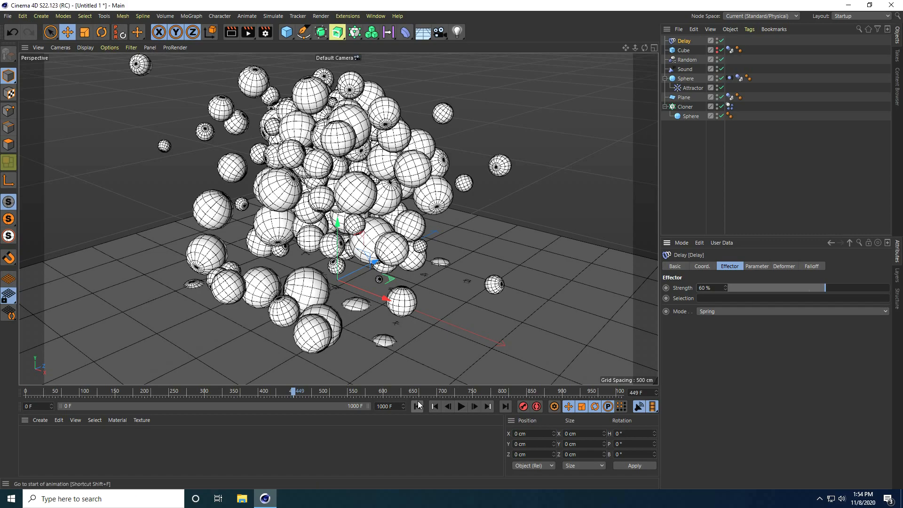
{"action": "key", "text": "shift+f"}
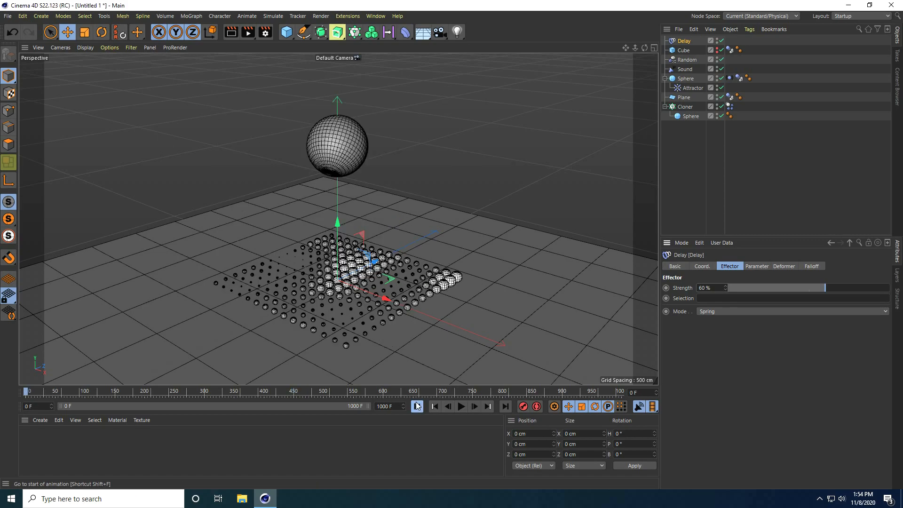
Load the materials from the MercyMat file into the scene.
{"action": "left_click", "coordinate": [42, 419]}
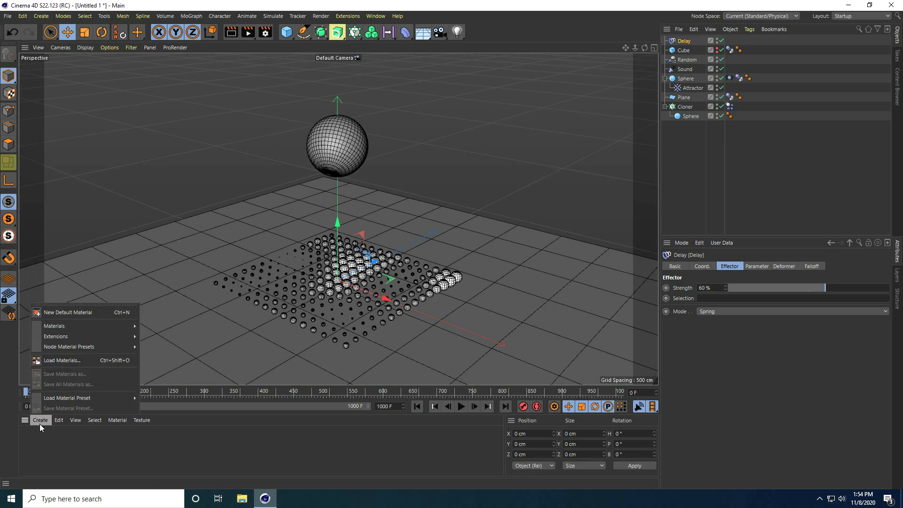
{"action": "left_click", "coordinate": [54, 360]}
{"action": "left_click", "coordinate": [101, 90]}
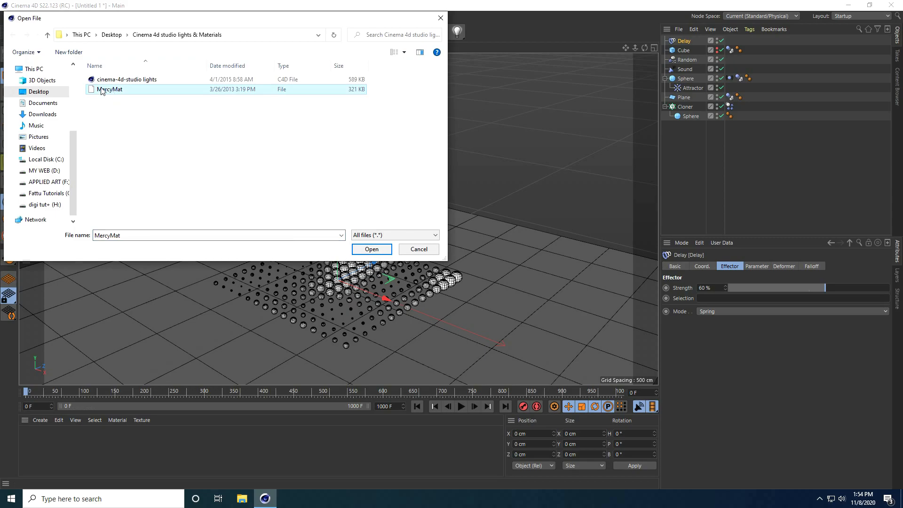
{"action": "left_click", "coordinate": [372, 248]}
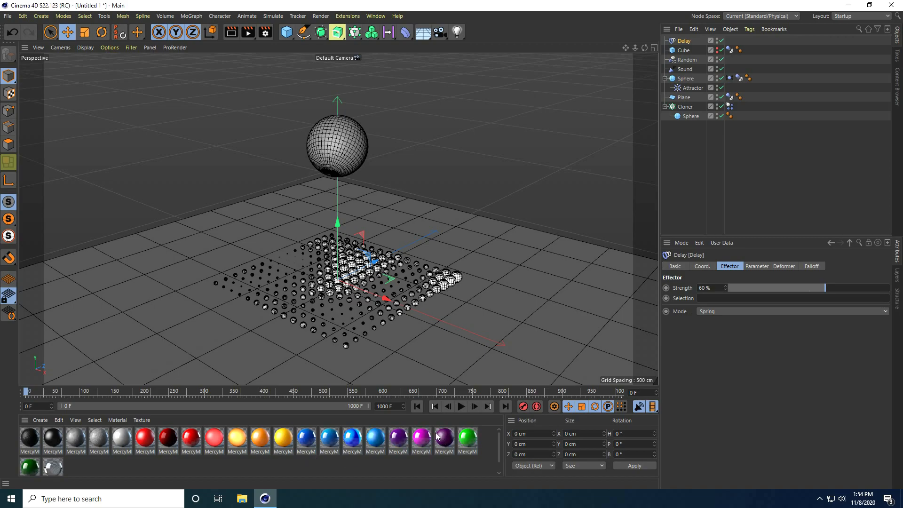
Duplicate the small sphere three times inside the Cloner to have four spheres.
{"action": "left_click", "coordinate": [687, 117]}
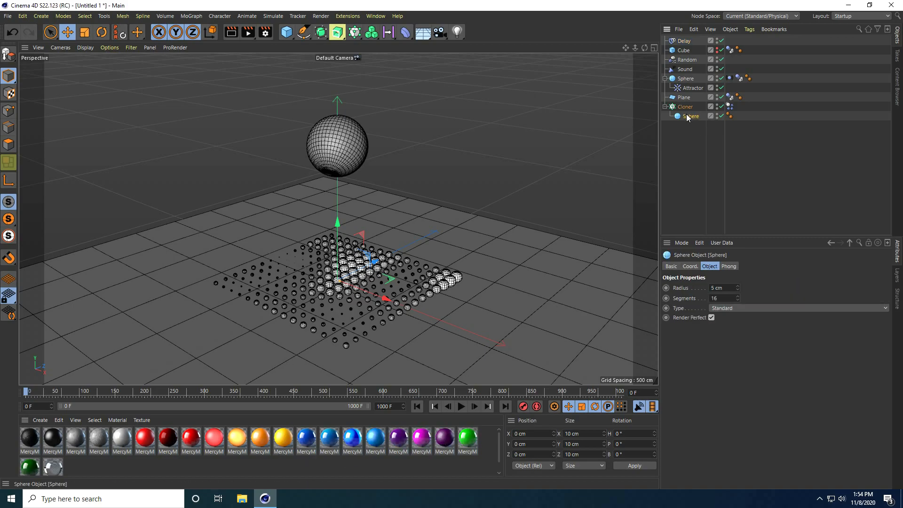
{"action": "left_click_drag", "start_coordinate": [688, 116], "coordinate": [692, 143], "text": "ctrl"}
{"action": "left_click", "coordinate": [685, 154]}
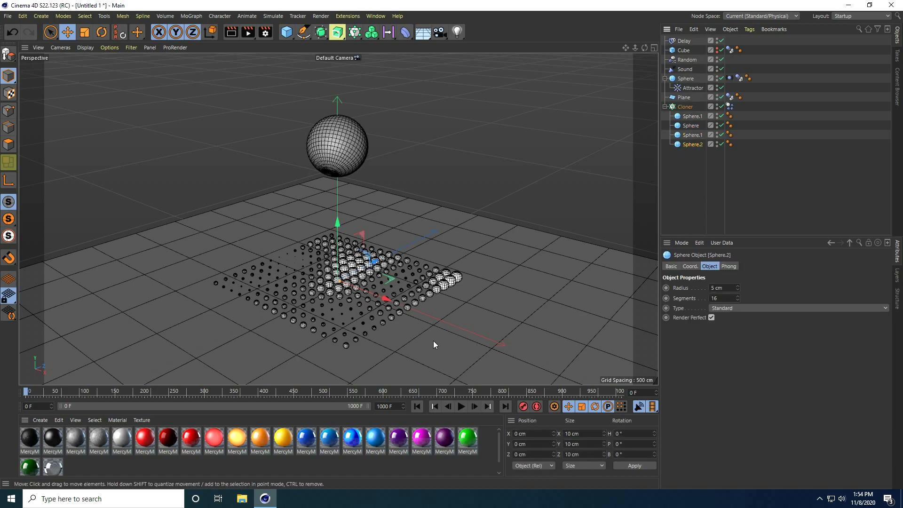
Apply red, yellow, blue and magenta MercyMat materials to the Cloner's four spheres, and a light blue one to the large sphere.
{"action": "left_click_drag", "start_coordinate": [556, 374], "coordinate": [693, 135]}
{"action": "left_click_drag", "start_coordinate": [749, 171], "coordinate": [687, 127]}
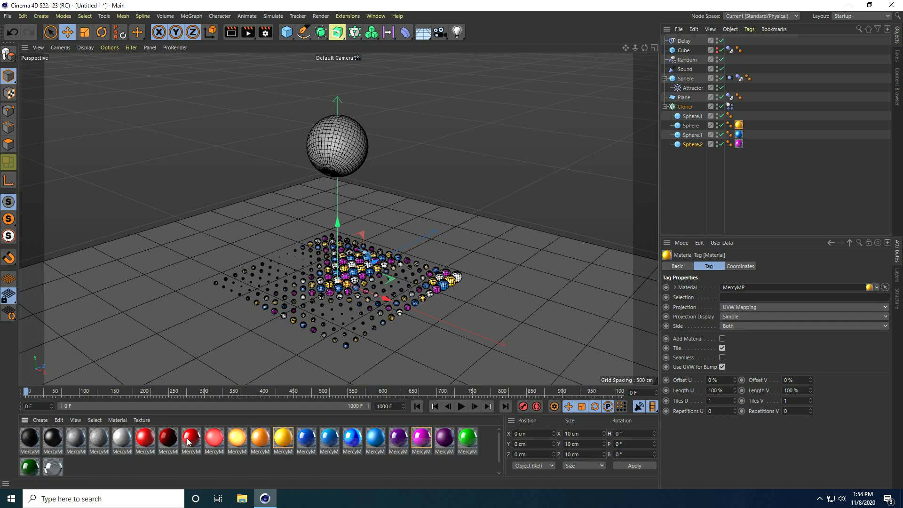
{"action": "left_click_drag", "start_coordinate": [193, 443], "coordinate": [754, 147]}
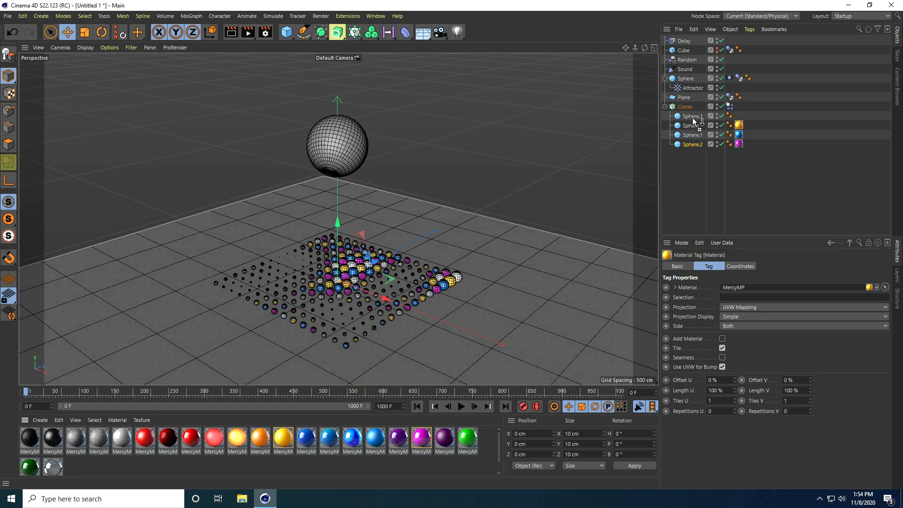
{"action": "left_click_drag", "start_coordinate": [692, 118], "coordinate": [692, 118]}
{"action": "scroll", "coordinate": [339, 322], "scroll_direction": "up", "scroll_amount": 5}
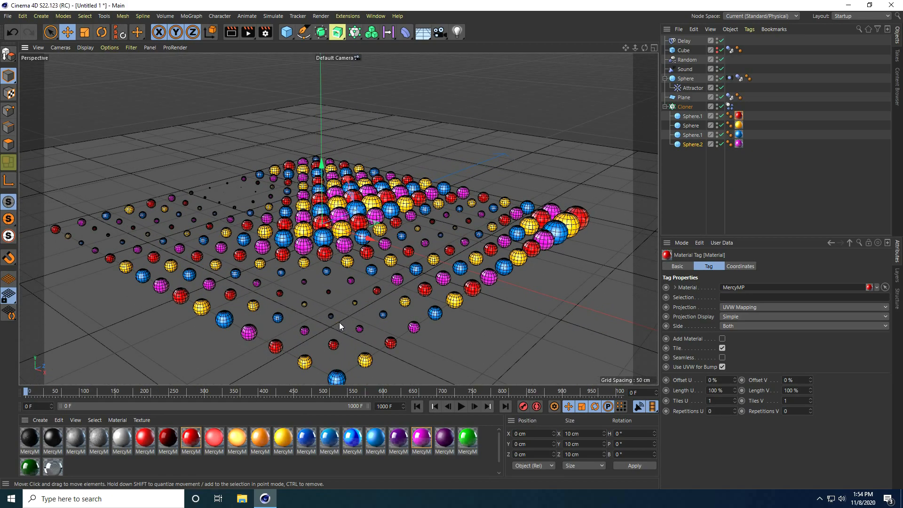
{"action": "scroll", "coordinate": [340, 323], "scroll_direction": "down", "scroll_amount": 5}
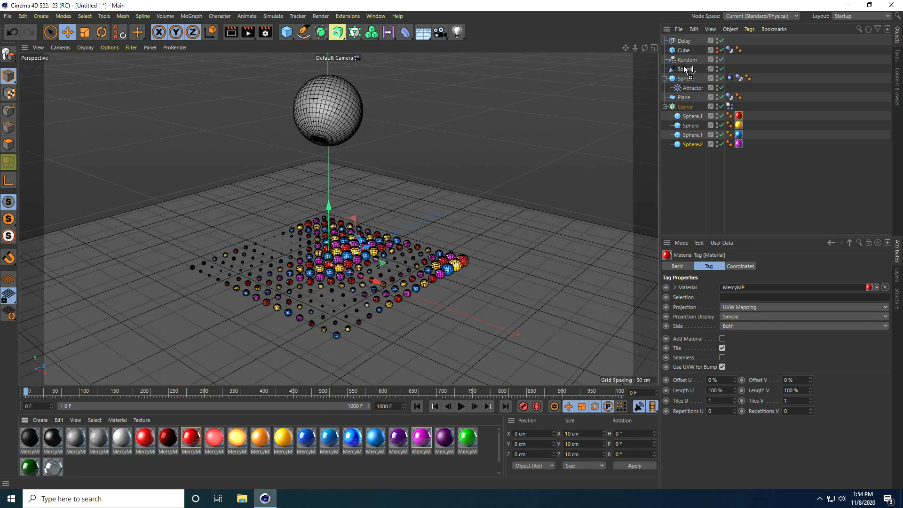
{"action": "left_click_drag", "start_coordinate": [685, 78], "coordinate": [685, 78]}
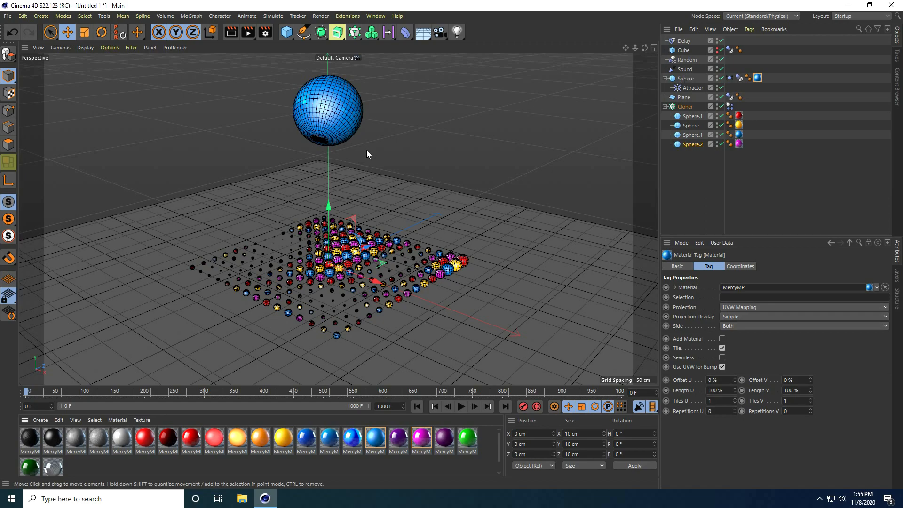
Delete the floor plane from the scene.
{"action": "scroll", "coordinate": [367, 162], "scroll_direction": "down", "scroll_amount": 3}
{"action": "scroll", "coordinate": [361, 173], "scroll_direction": "up", "scroll_amount": 2}
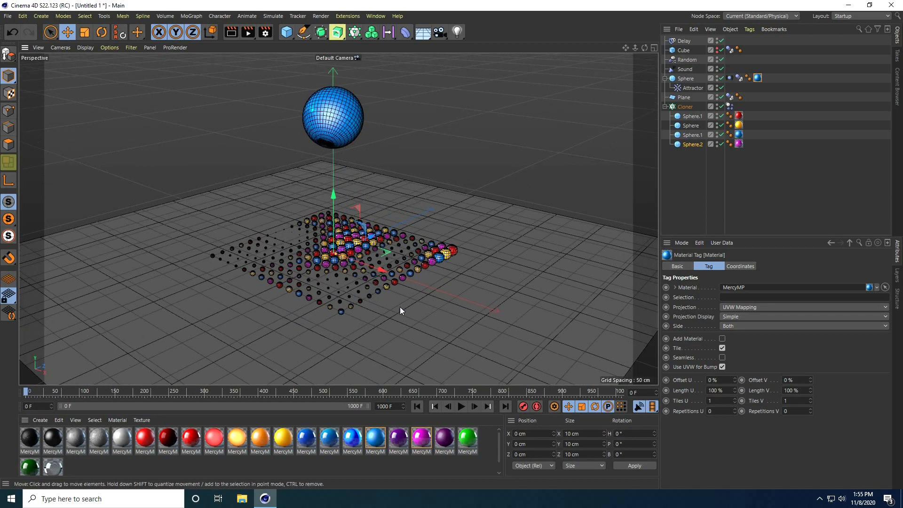
{"action": "left_click", "coordinate": [425, 310]}
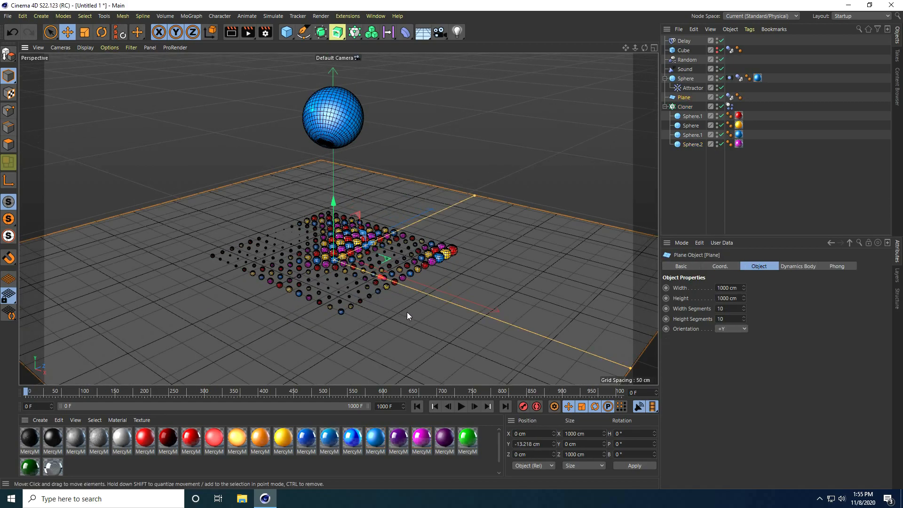
{"action": "key", "text": "Delete"}
Merge the cinema-4d-studio lights project into the scene, dismissing the C.O.F.F.E.E. warning.
{"action": "left_click", "coordinate": [8, 16]}
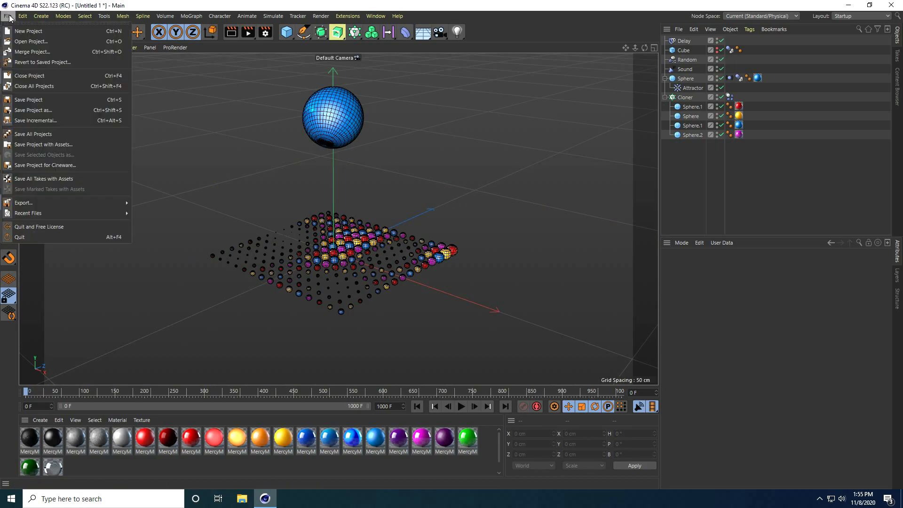
{"action": "left_click", "coordinate": [24, 52]}
{"action": "left_click", "coordinate": [122, 80]}
{"action": "left_click", "coordinate": [371, 249]}
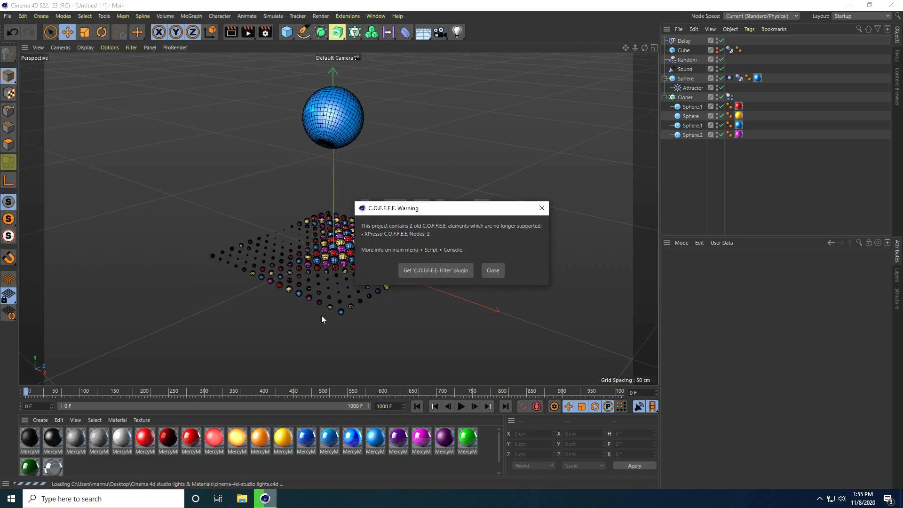
{"action": "left_click", "coordinate": [493, 272]}
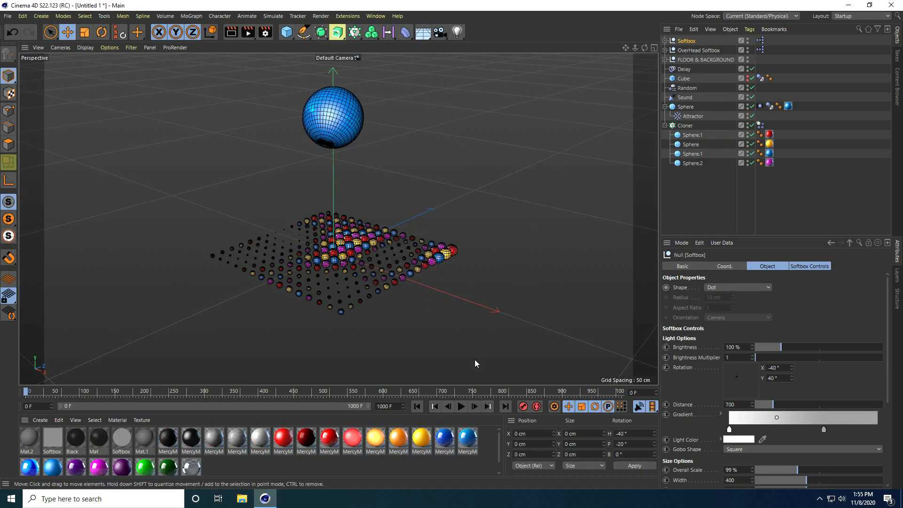
Lower the FLOOR & BACKGROUND group to about -78 cm in Y, below the cloned spheres, using the front view.
{"action": "scroll", "coordinate": [296, 267], "scroll_direction": "down", "scroll_amount": 10}
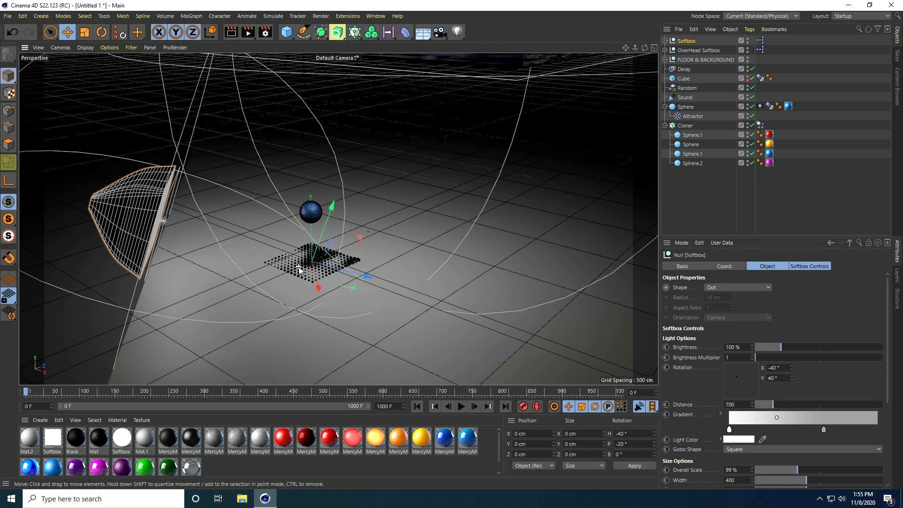
{"action": "scroll", "coordinate": [299, 269], "scroll_direction": "up", "scroll_amount": 10}
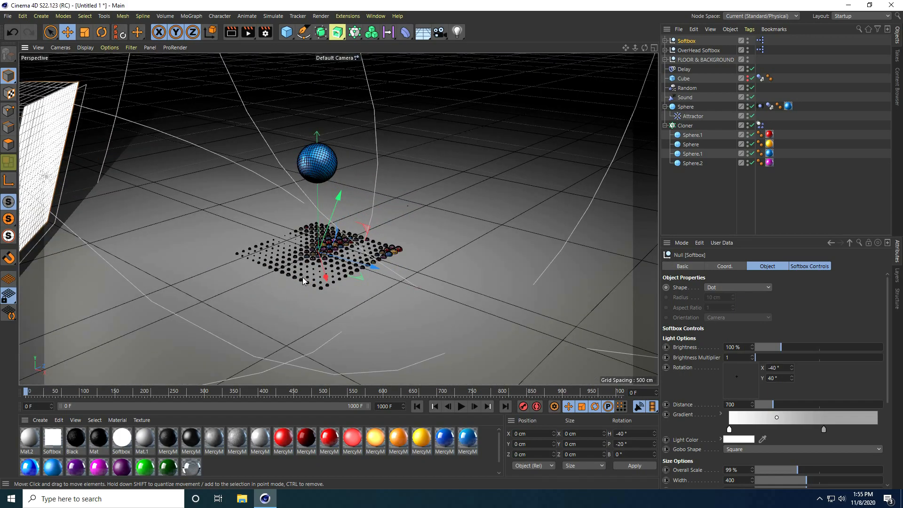
{"action": "left_click", "coordinate": [704, 60]}
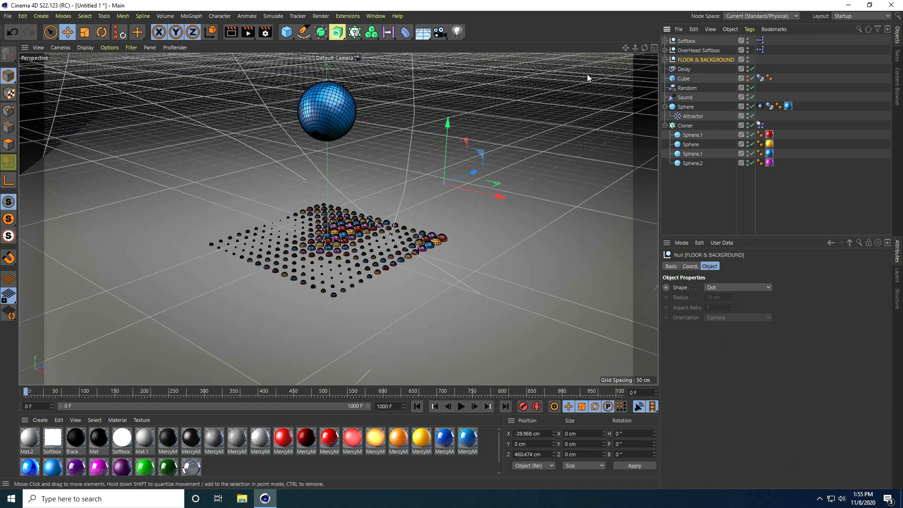
{"action": "key", "text": "F5"}
{"action": "middle_click", "coordinate": [441, 276]}
{"action": "scroll", "coordinate": [300, 277], "scroll_direction": "up", "scroll_amount": 6}
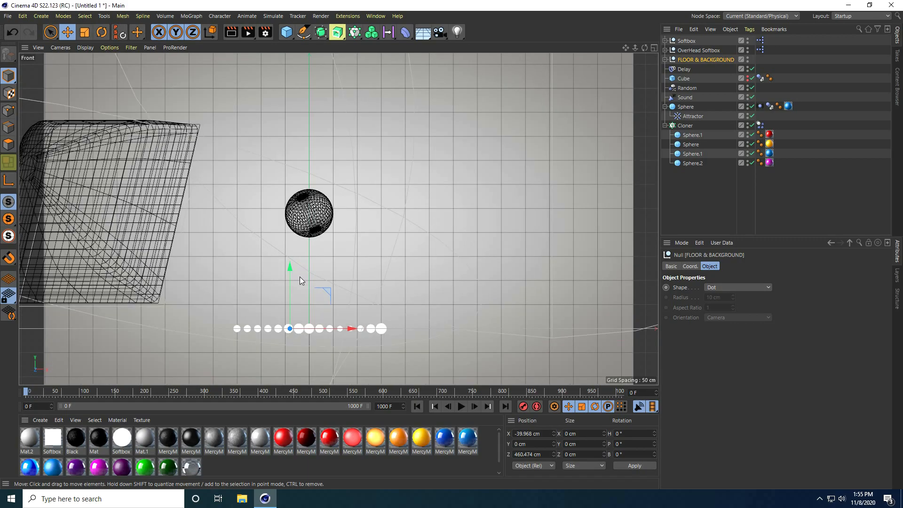
{"action": "left_click_drag", "start_coordinate": [282, 254], "coordinate": [287, 322]}
{"action": "scroll", "coordinate": [288, 314], "scroll_direction": "down", "scroll_amount": 3}
{"action": "scroll", "coordinate": [289, 310], "scroll_direction": "up", "scroll_amount": 2}
{"action": "mouse_move", "coordinate": [282, 279]}
{"action": "left_mouse_down"}
{"action": "mouse_move", "coordinate": [283, 292]}
{"action": "mouse_move", "coordinate": [283, 275]}
{"action": "left_mouse_up"}
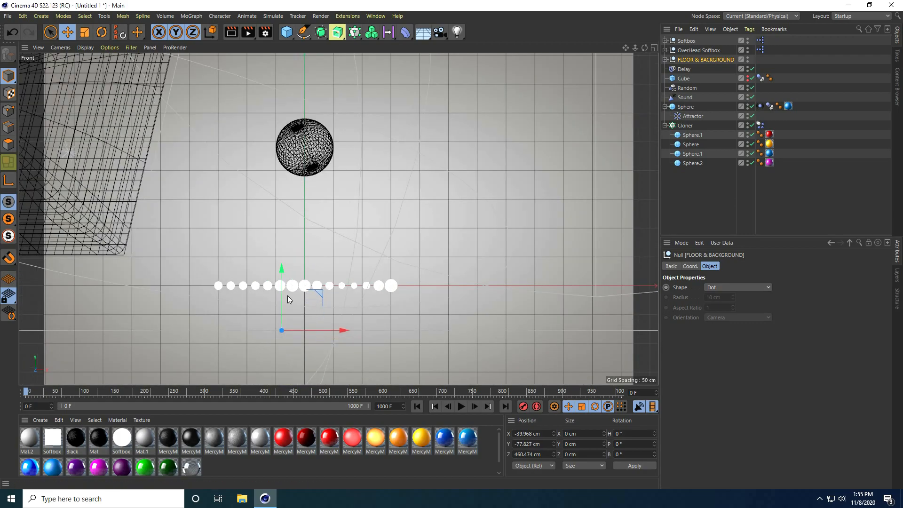
{"action": "scroll", "coordinate": [287, 294], "scroll_direction": "up", "scroll_amount": 2}
{"action": "middle_click", "coordinate": [266, 278]}
{"action": "middle_click", "coordinate": [186, 186]}
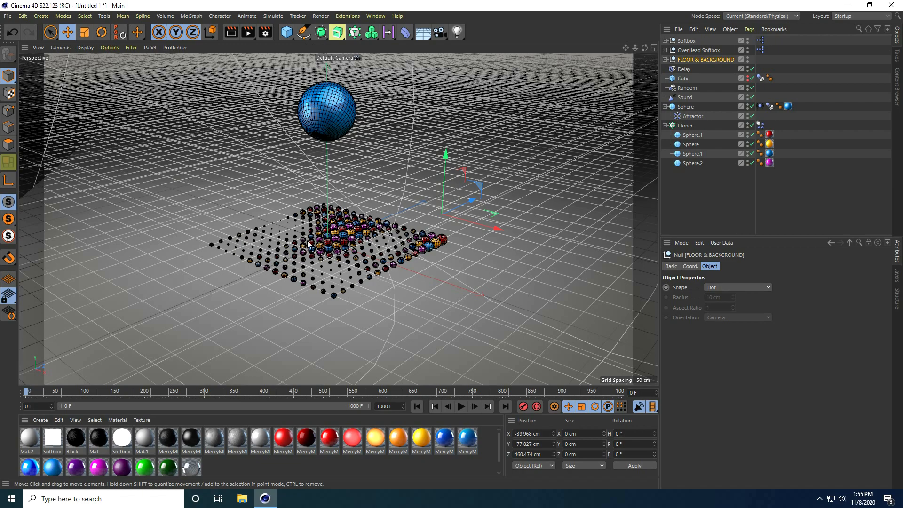
Add a Collider Body tag to the Floor inside the FLOOR & BACKGROUND group and play the simulation to test it.
{"action": "left_click", "coordinate": [665, 59]}
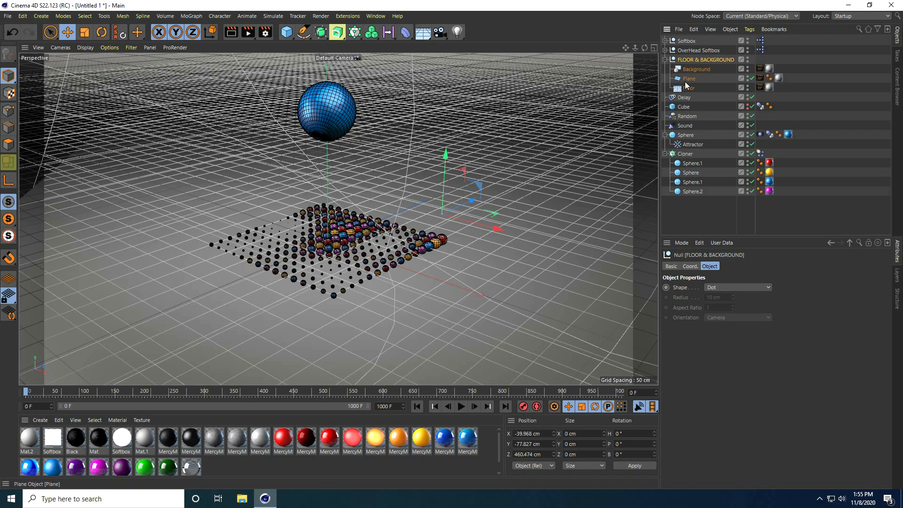
{"action": "left_click", "coordinate": [689, 88]}
{"action": "right_click", "coordinate": [687, 89]}
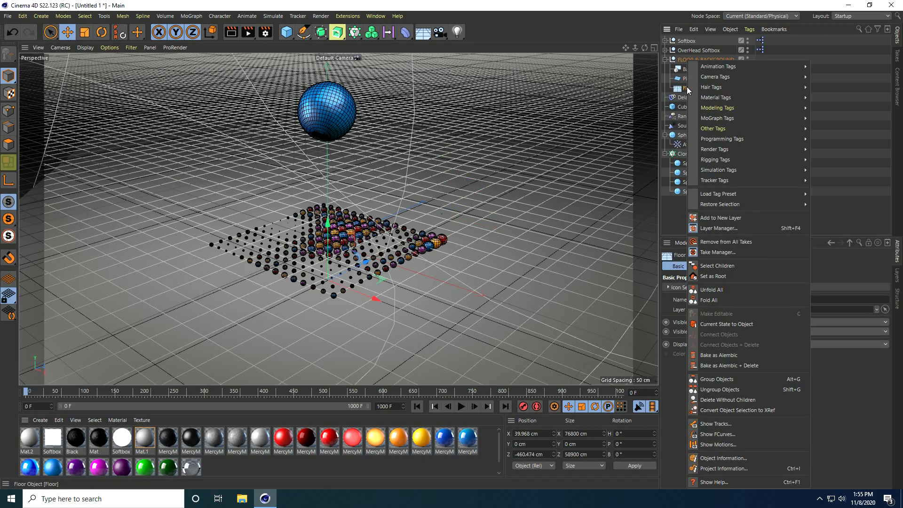
{"action": "mouse_move", "coordinate": [725, 170]}
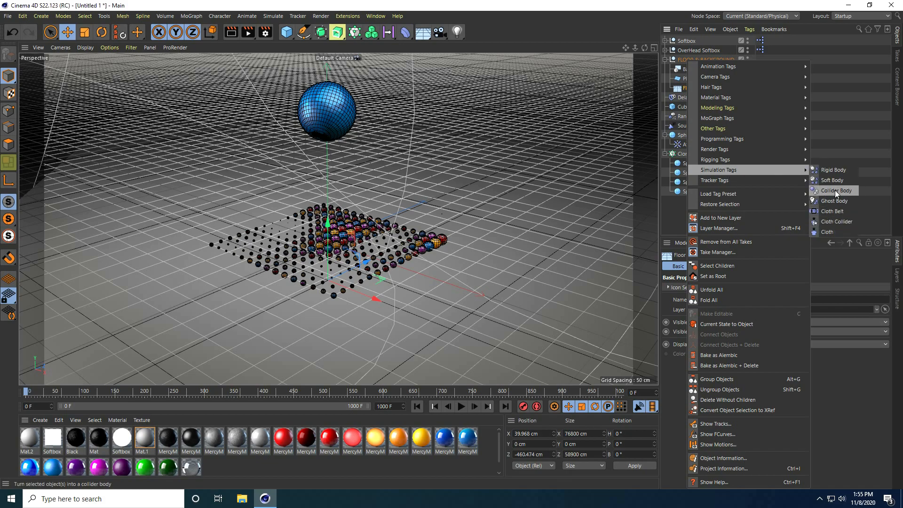
{"action": "left_click", "coordinate": [834, 190]}
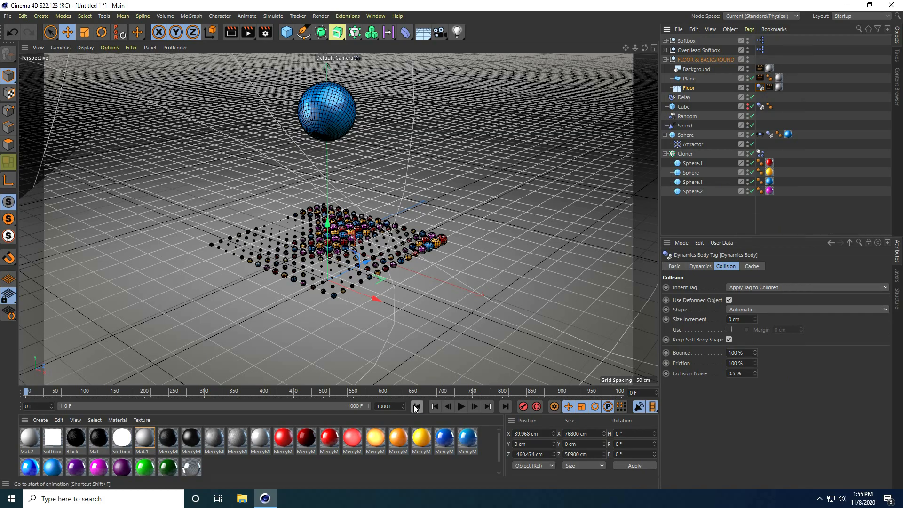
{"action": "left_click", "coordinate": [462, 407]}
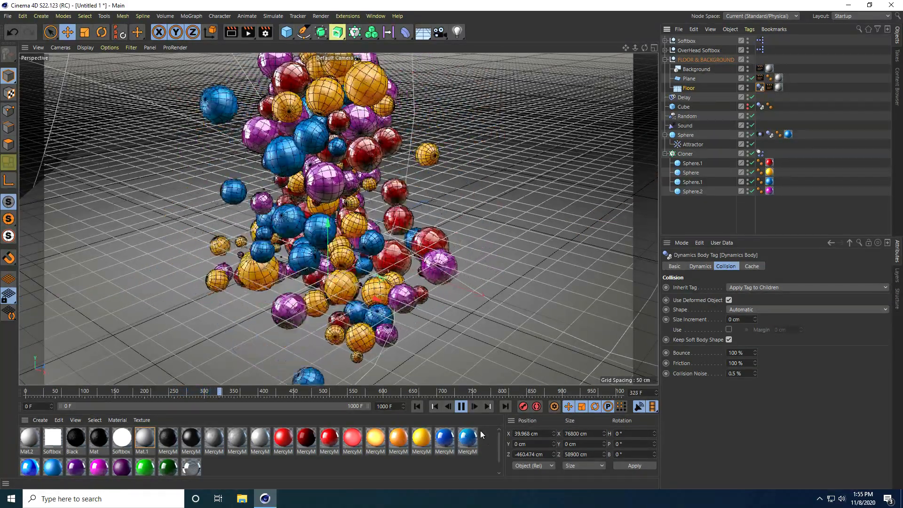
{"action": "left_click", "coordinate": [461, 406]}
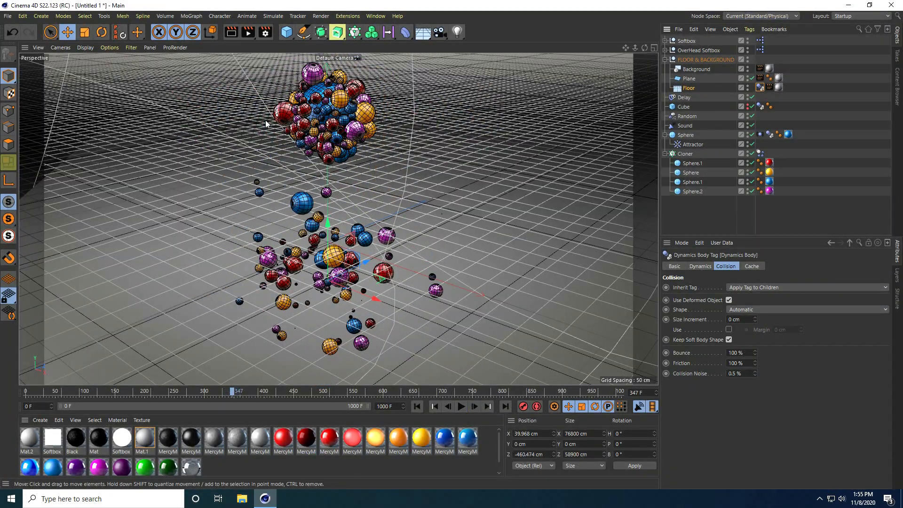
Add a camera, look through it, and frame the large sphere and clones from slightly farther back.
{"action": "left_click", "coordinate": [440, 32]}
{"action": "left_click", "coordinate": [476, 42]}
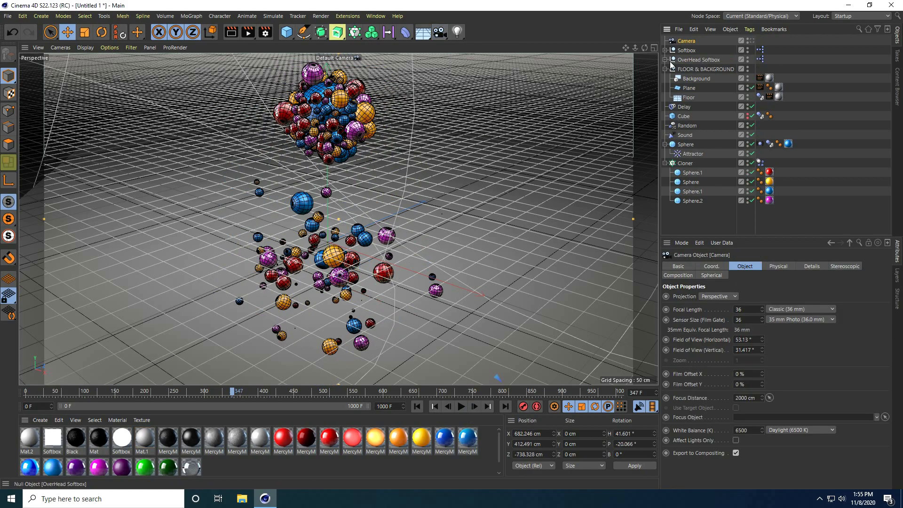
{"action": "left_click", "coordinate": [751, 41]}
{"action": "left_click_drag", "start_coordinate": [644, 48], "coordinate": [460, 246]}
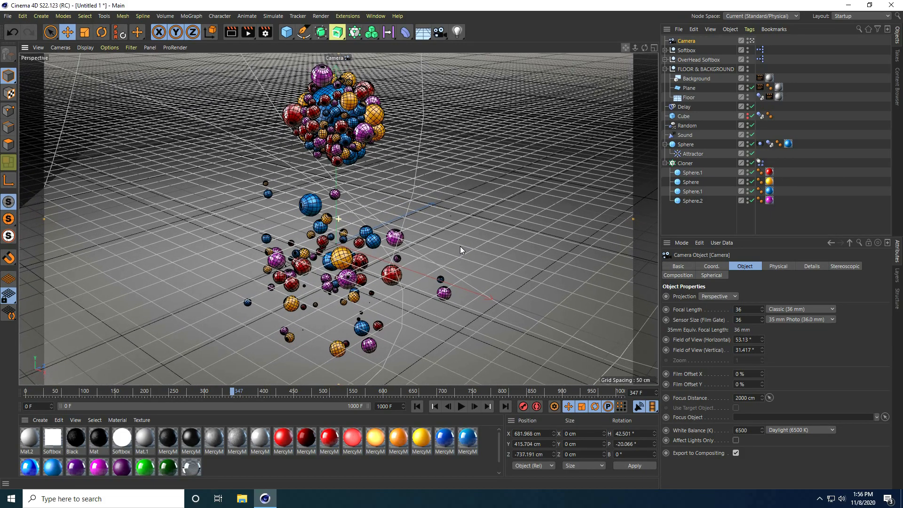
{"action": "scroll", "coordinate": [460, 250], "scroll_direction": "down", "scroll_amount": 3}
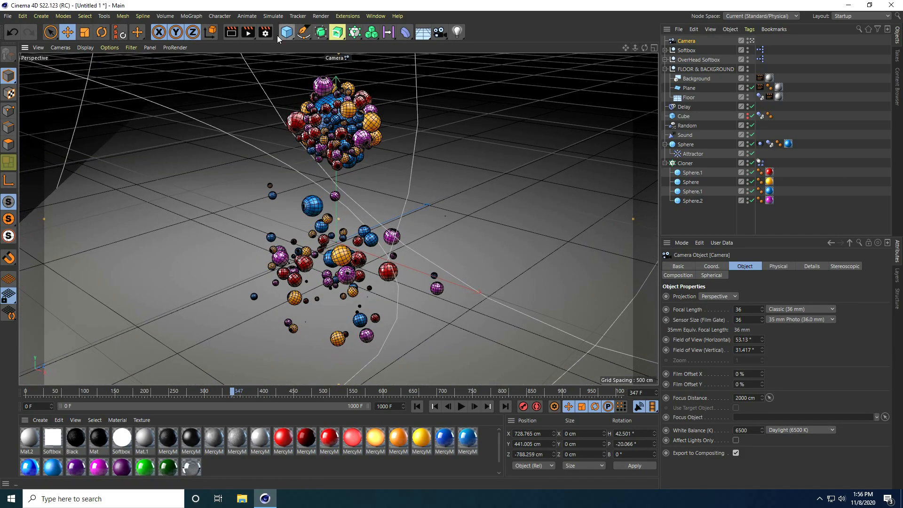
Add the Global Illumination effect to the render settings and set its irradiance cache record density to Low.
{"action": "left_click", "coordinate": [265, 33]}
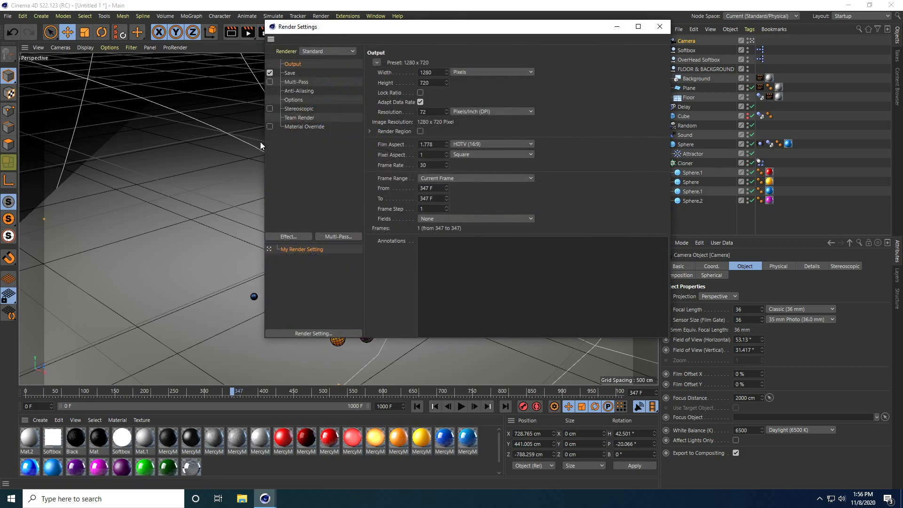
{"action": "left_click", "coordinate": [288, 237]}
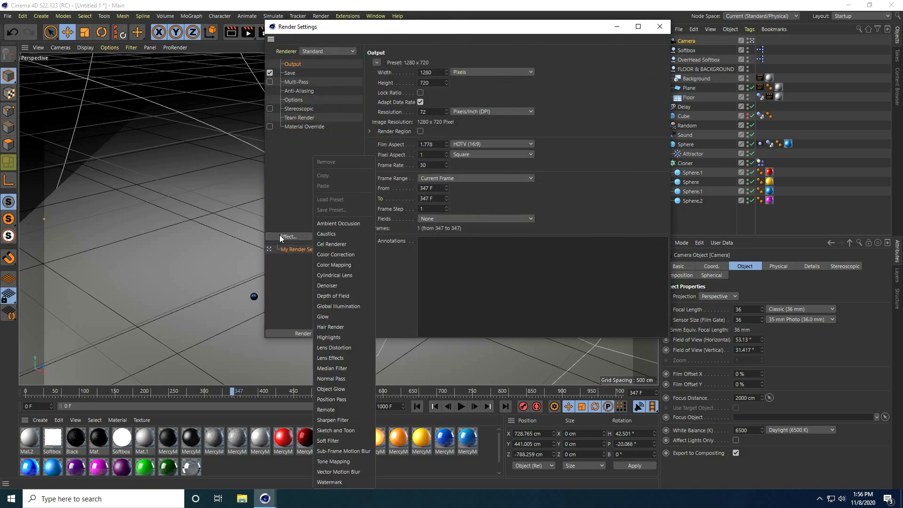
{"action": "left_click", "coordinate": [331, 307]}
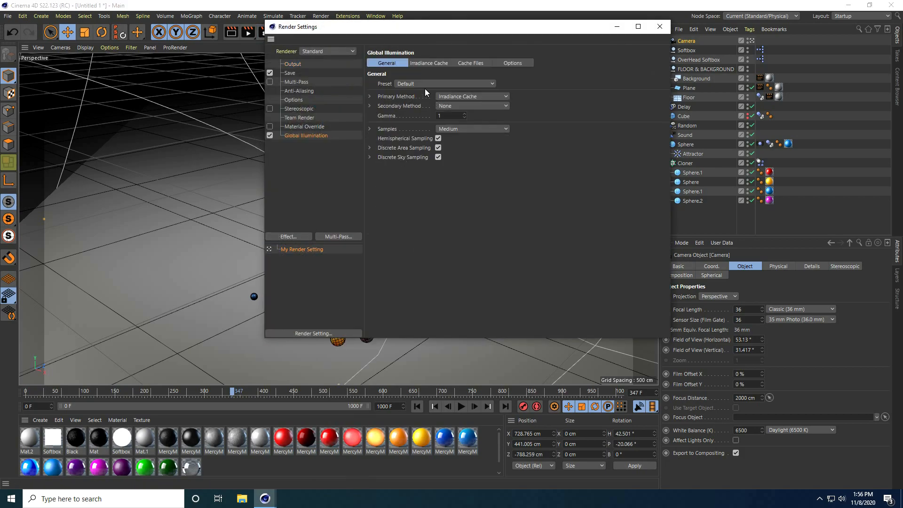
{"action": "left_click", "coordinate": [428, 63]}
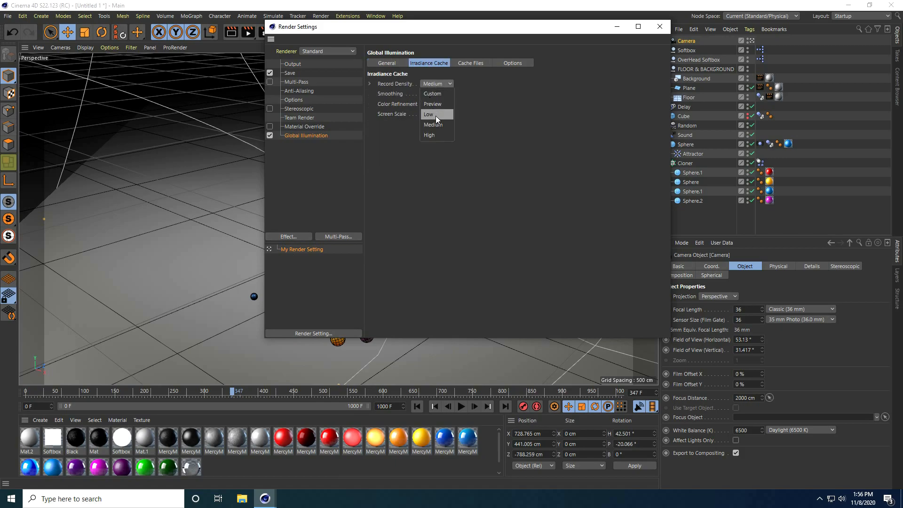
Add the Ambient Occlusion effect to the render settings and choose Geometry anti-aliasing.
{"action": "left_click", "coordinate": [291, 238]}
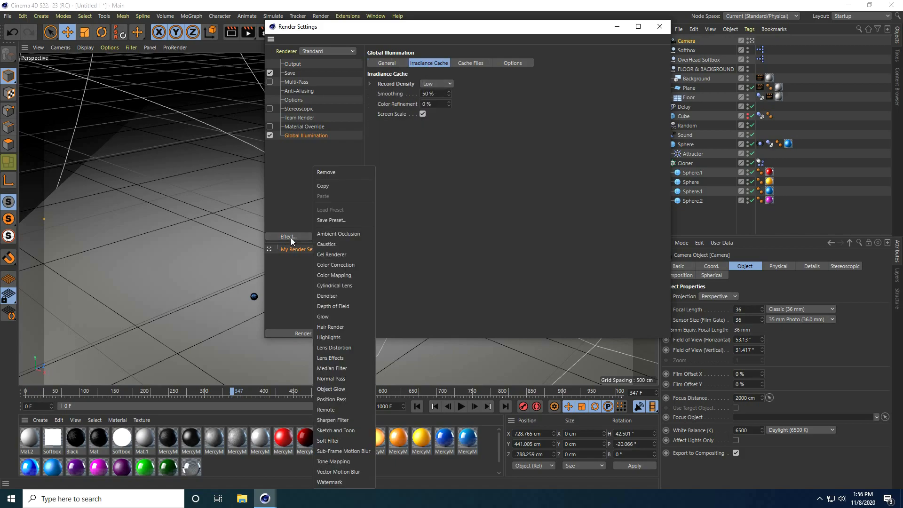
{"action": "left_click", "coordinate": [339, 233]}
{"action": "left_click", "coordinate": [297, 91]}
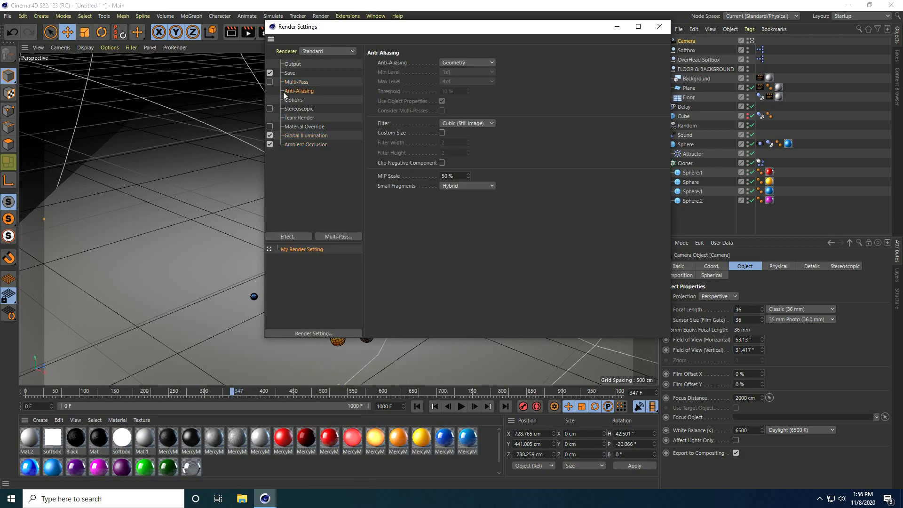
{"action": "left_click", "coordinate": [461, 62]}
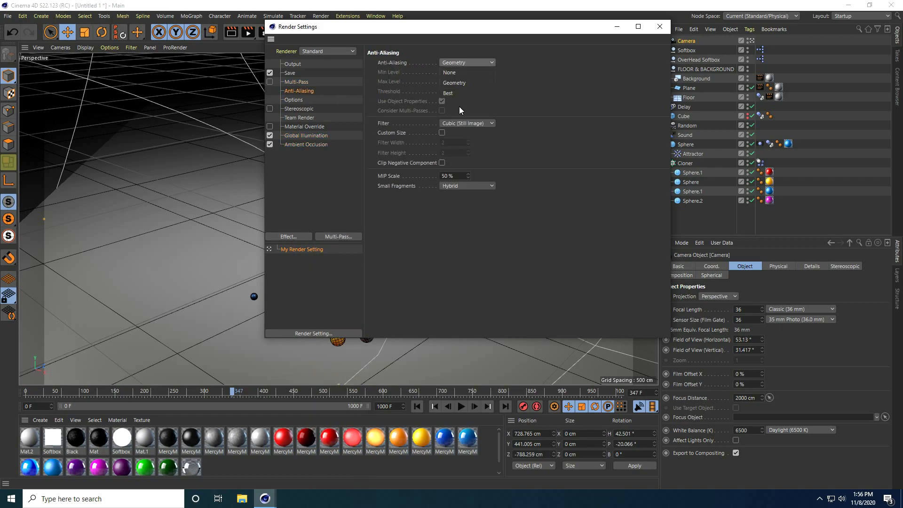
{"action": "left_click", "coordinate": [451, 83]}
Set the render's save format to JPG.
{"action": "left_click", "coordinate": [288, 73]}
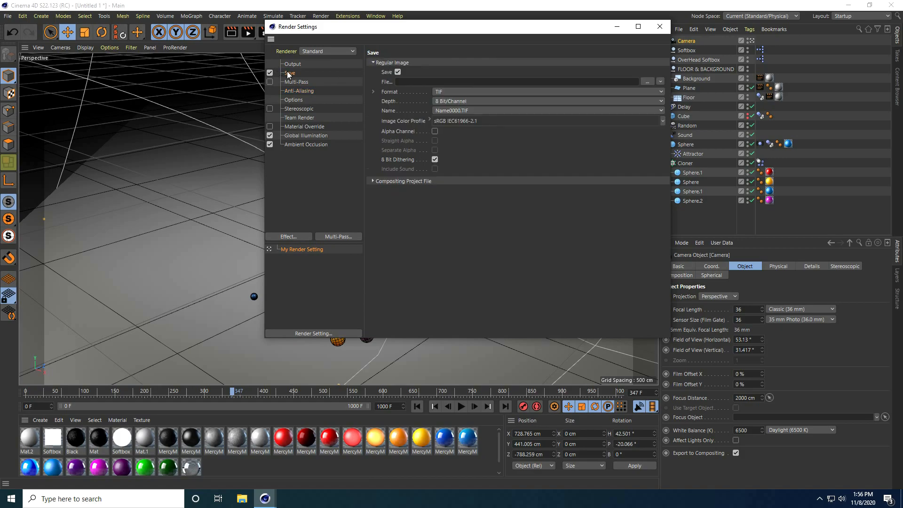
{"action": "left_click", "coordinate": [444, 92]}
{"action": "left_click", "coordinate": [443, 163]}
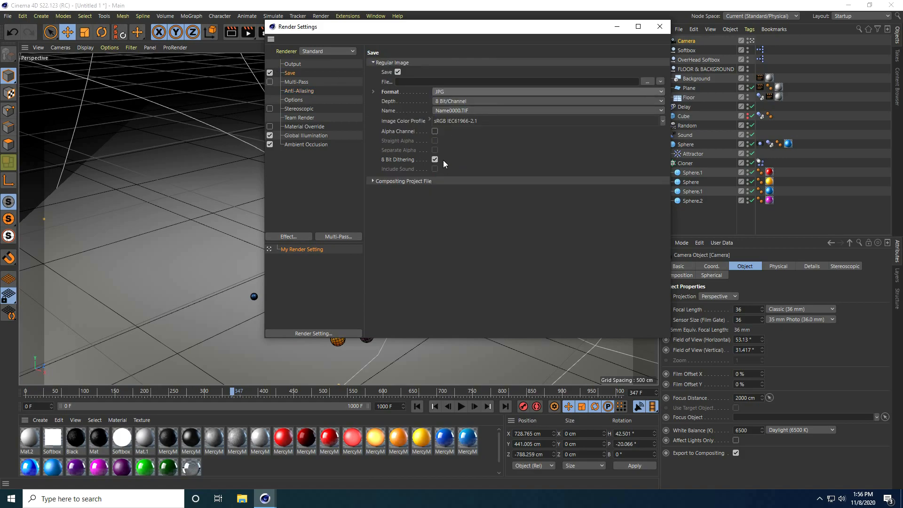
Create a folder named renders on the Desktop and set the render output file to "a" inside it.
{"action": "left_click", "coordinate": [647, 82]}
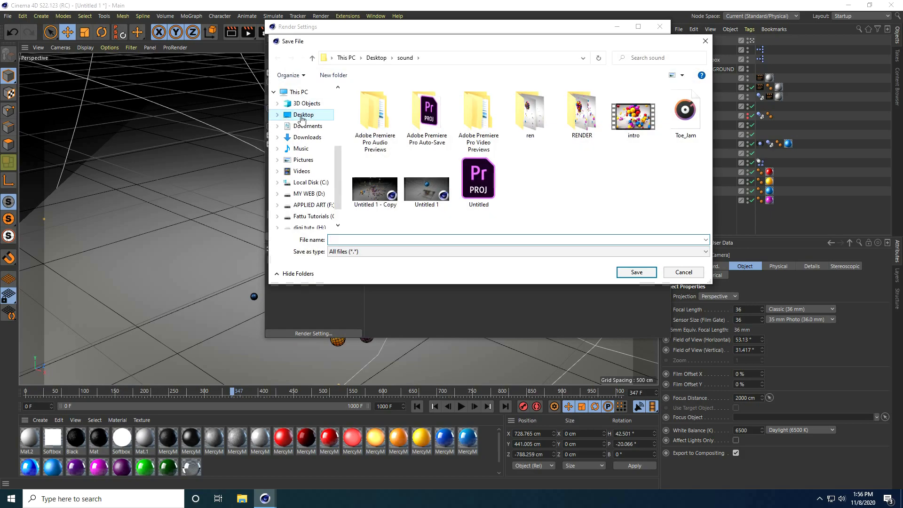
{"action": "left_click", "coordinate": [304, 115]}
{"action": "right_click", "coordinate": [450, 173]}
{"action": "mouse_move", "coordinate": [491, 263]}
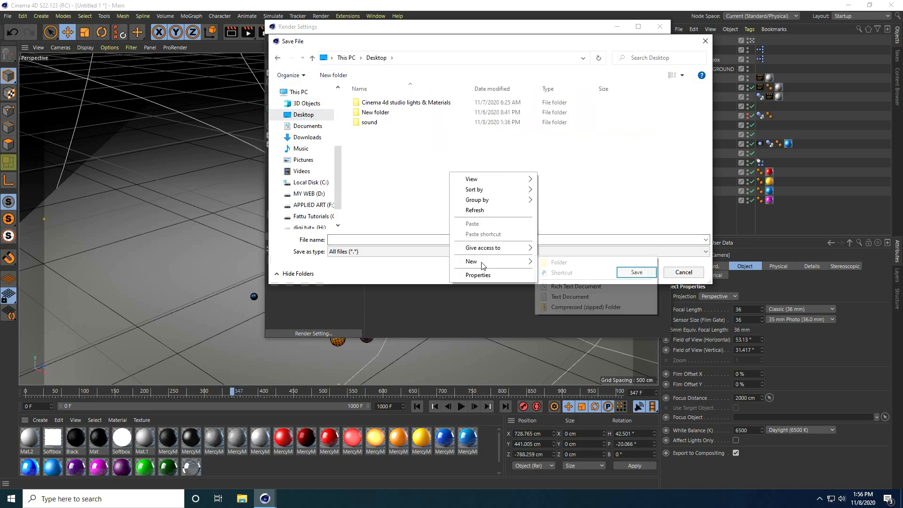
{"action": "left_click", "coordinate": [558, 262]}
{"action": "type", "text": "renders"}
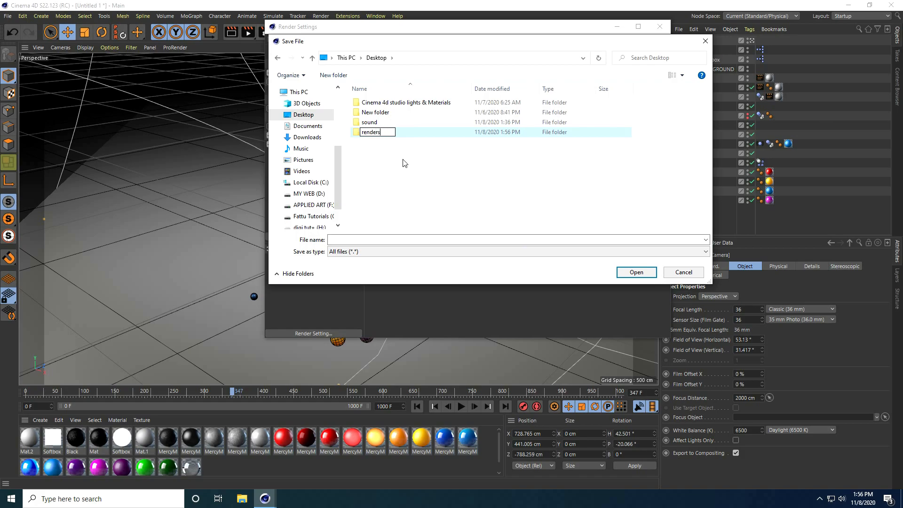
{"action": "key", "text": "Return"}
{"action": "key", "text": "Return"}
{"action": "left_click", "coordinate": [432, 239]}
{"action": "type", "text": "a"}
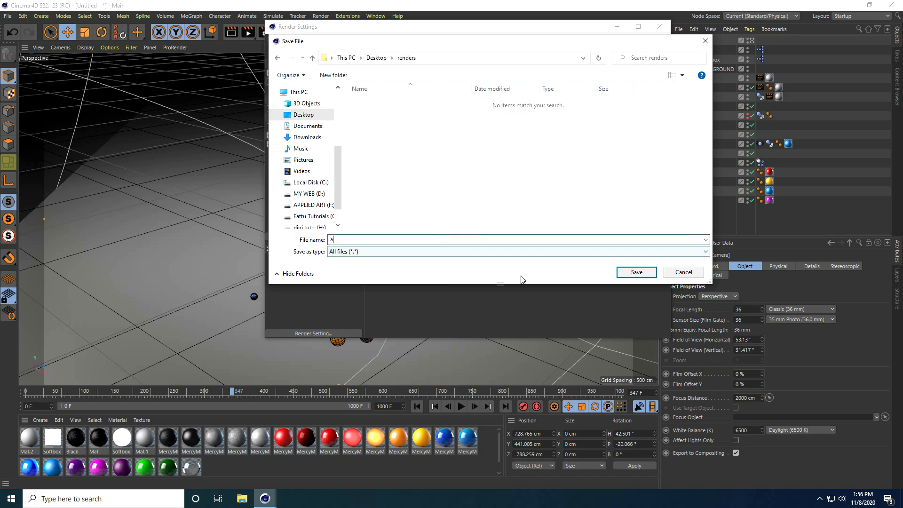
{"action": "left_click", "coordinate": [643, 272]}
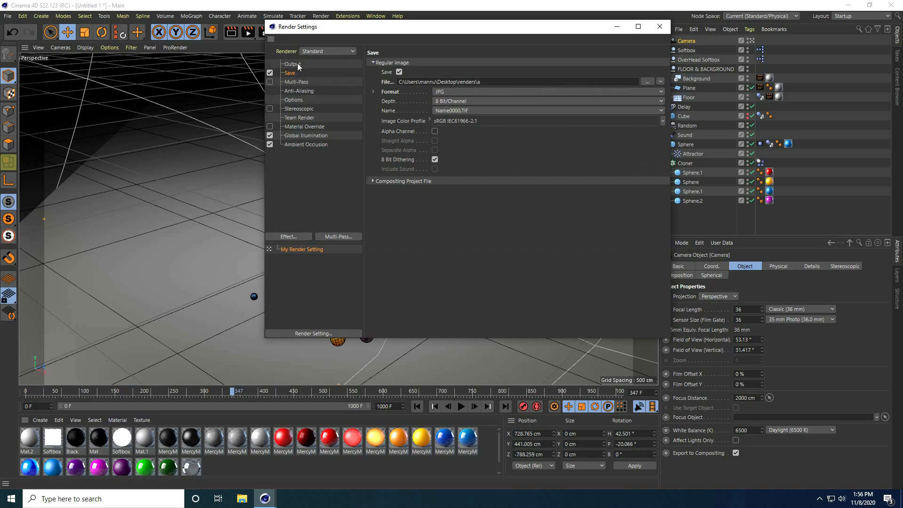
Set the render output's frame range to All Frames and close the render settings.
{"action": "left_click", "coordinate": [297, 63]}
{"action": "left_click", "coordinate": [443, 212]}
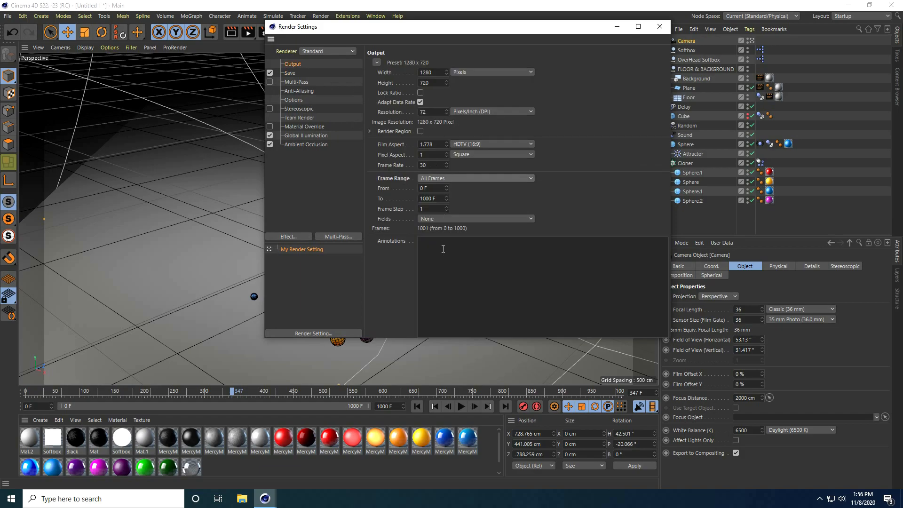
{"action": "left_click", "coordinate": [660, 26]}
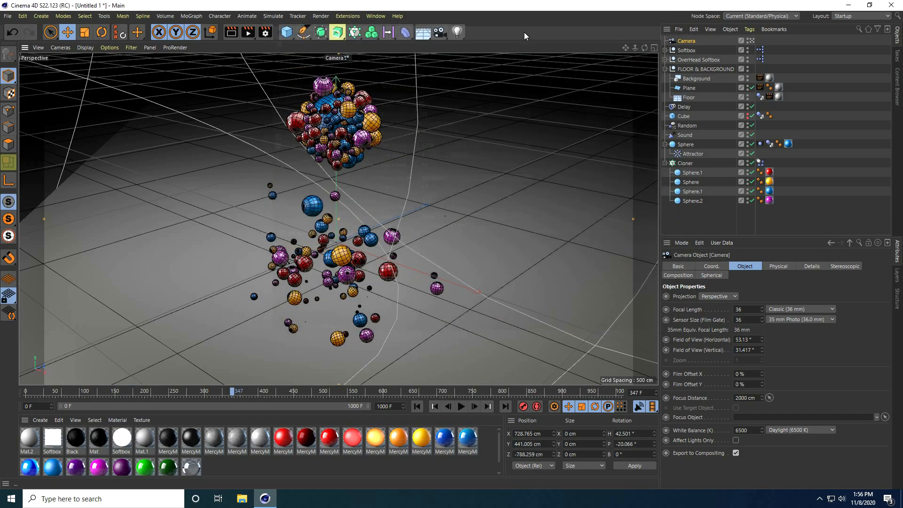
Render the animation from frame 0 to the Picture Viewer, accepting the missing texture error, and maximize the viewer.
{"action": "left_click", "coordinate": [417, 406]}
{"action": "left_click", "coordinate": [248, 32]}
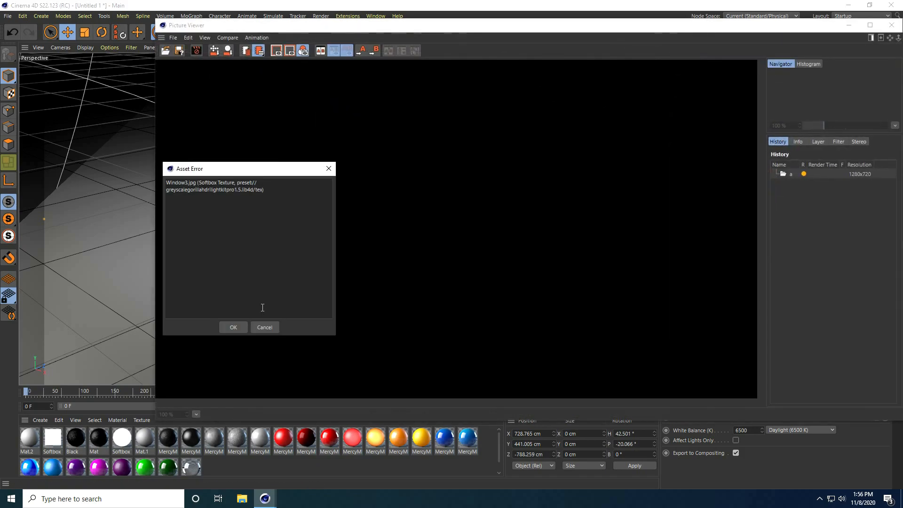
{"action": "left_click", "coordinate": [233, 330]}
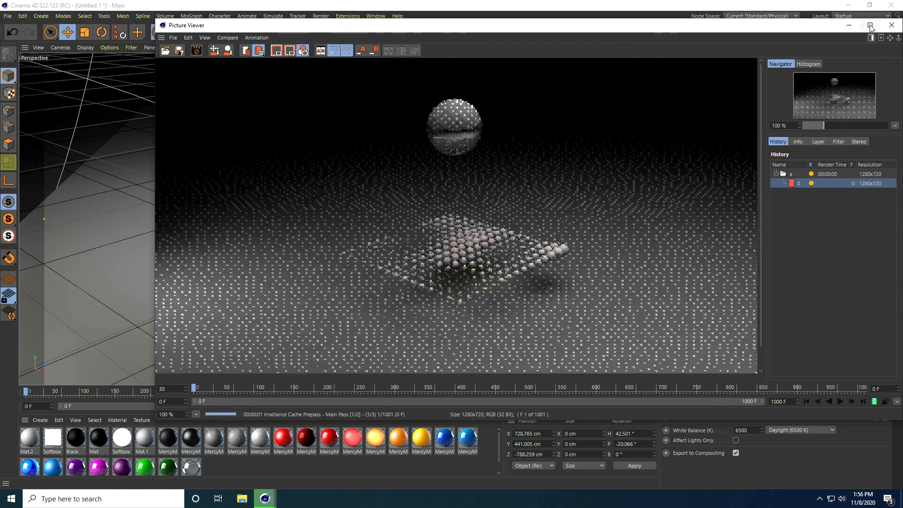
{"action": "left_click", "coordinate": [870, 26]}
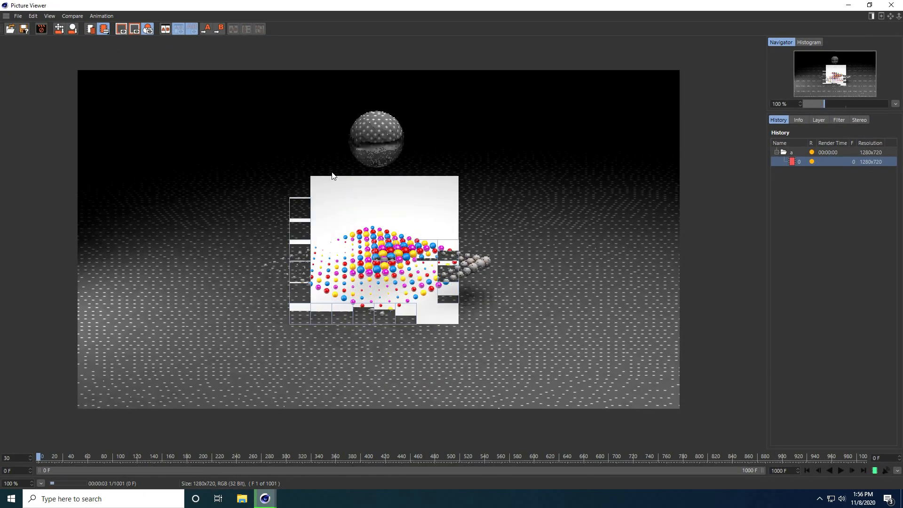
Enable the Picture Viewer filter with saturation 20% and contrast 10.
{"action": "left_click", "coordinate": [839, 120]}
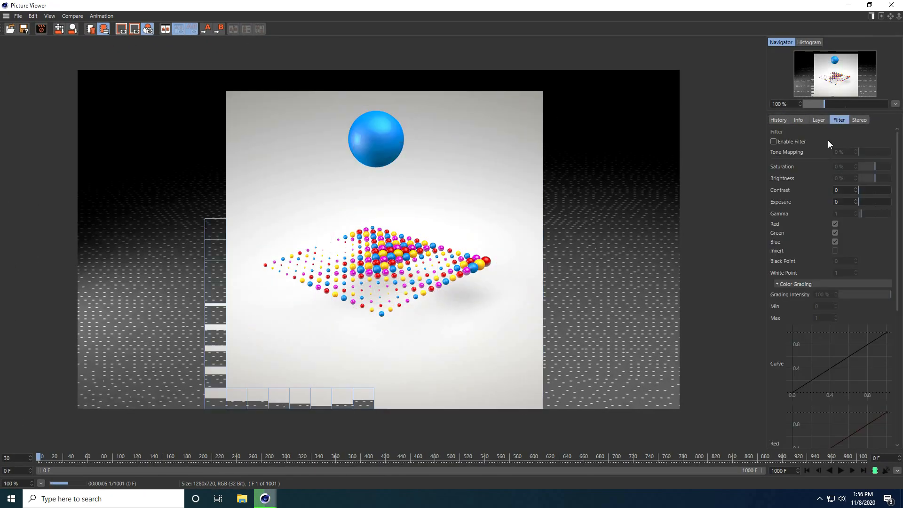
{"action": "left_click", "coordinate": [773, 141]}
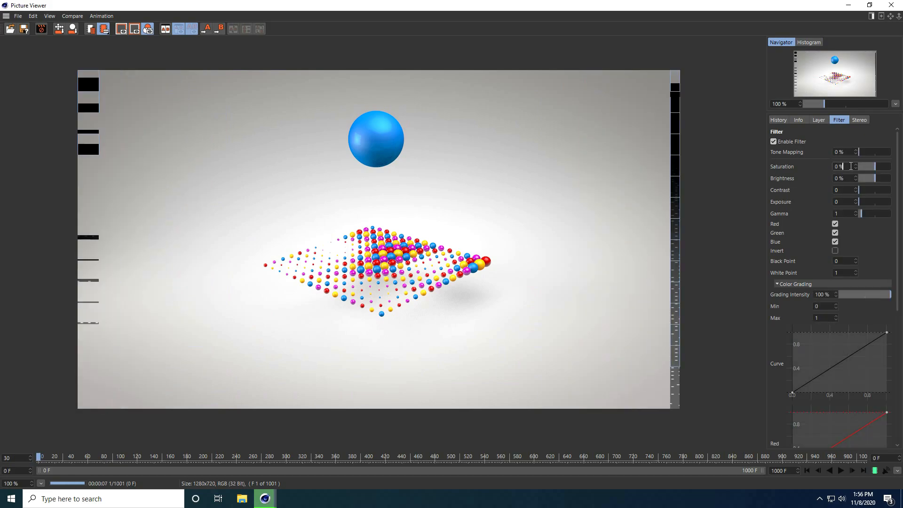
{"action": "type", "text": "20"}
{"action": "key", "text": "Return"}
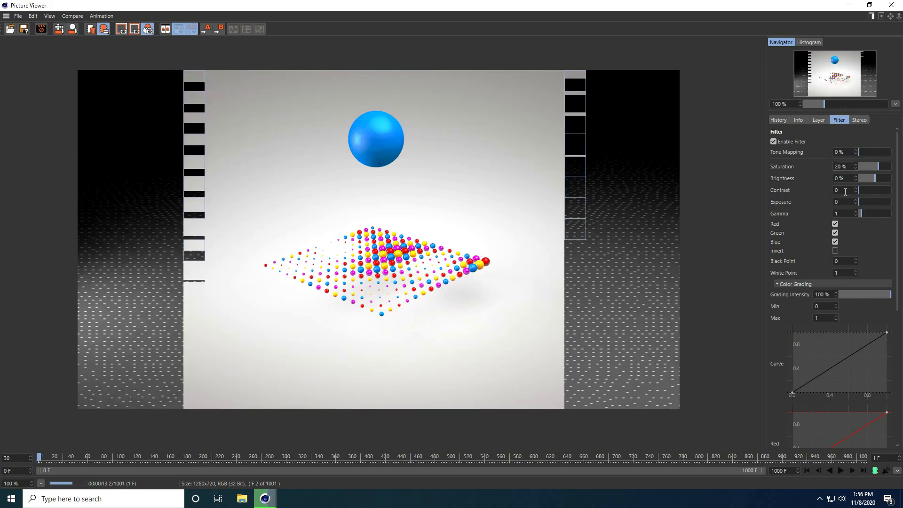
{"action": "left_click", "coordinate": [845, 189]}
{"action": "type", "text": "10"}
{"action": "key", "text": "Return"}
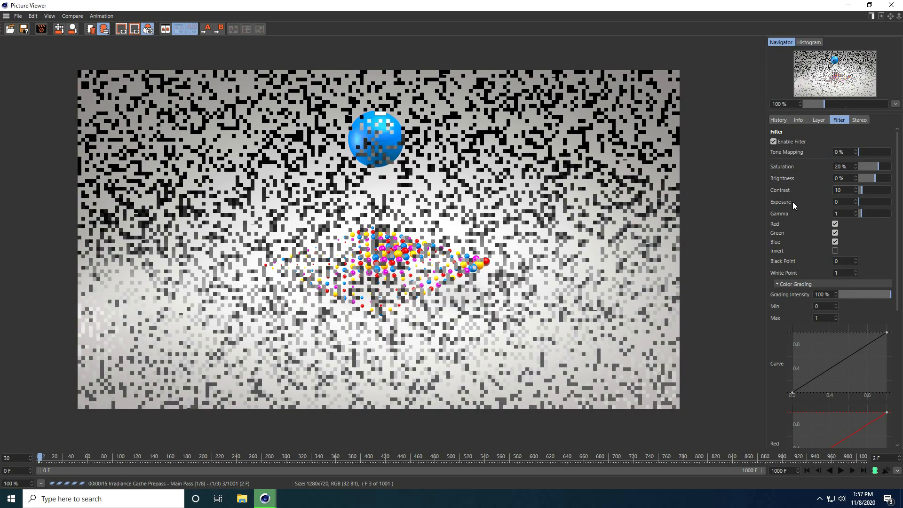